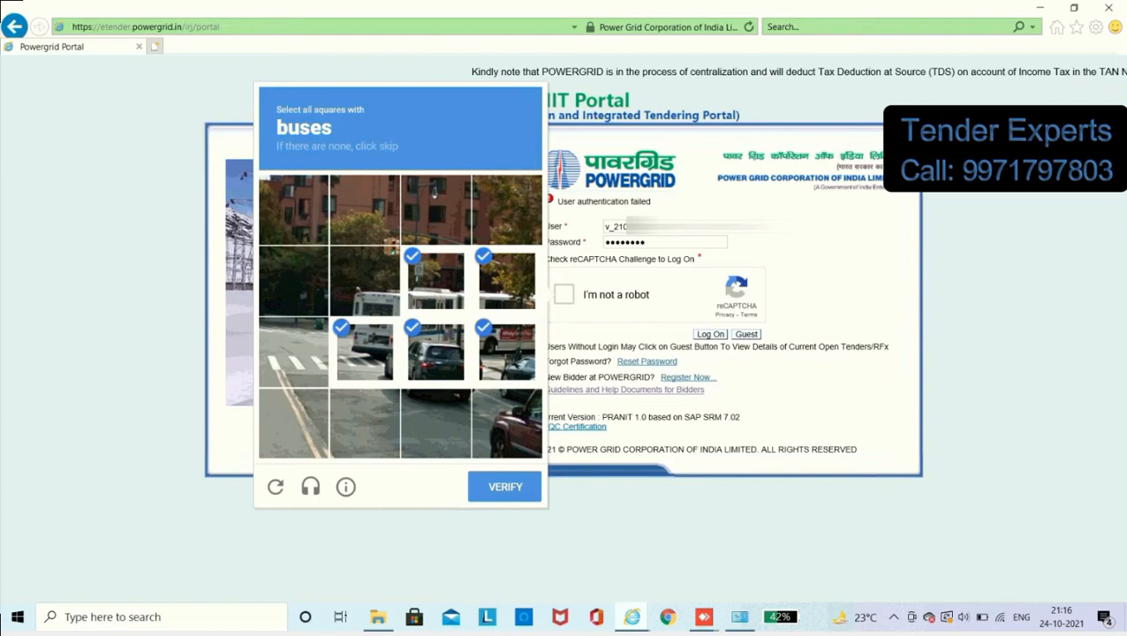
Step: Complete the reCAPTCHA challenge and log on to the tendering portal
{"action": "left_click", "coordinate": [505, 487]}
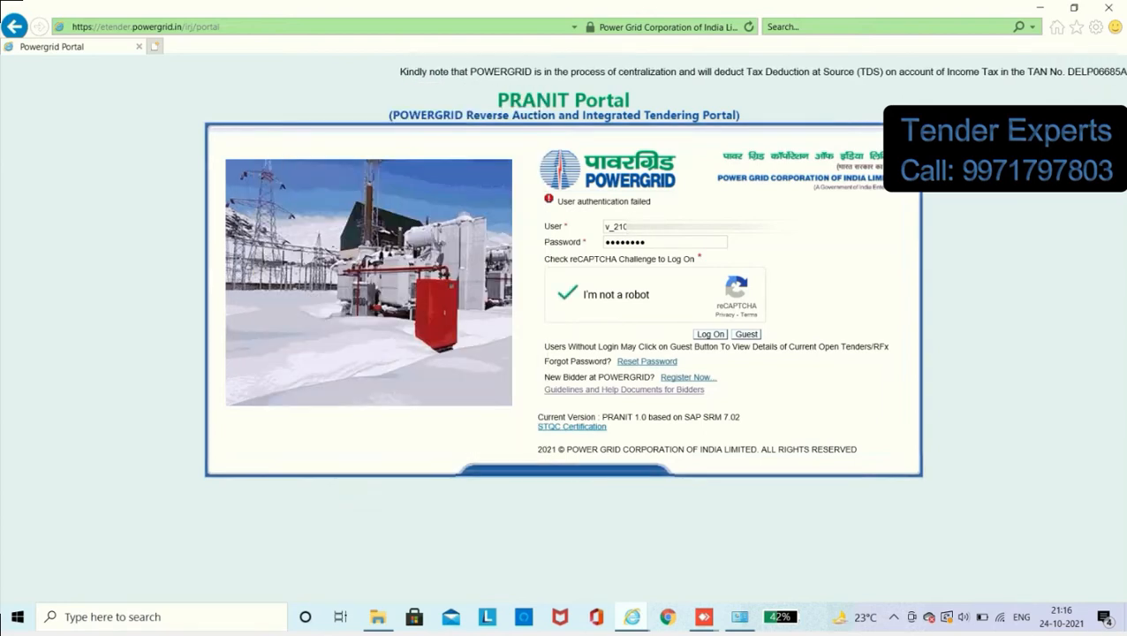
{"action": "left_click", "coordinate": [710, 334]}
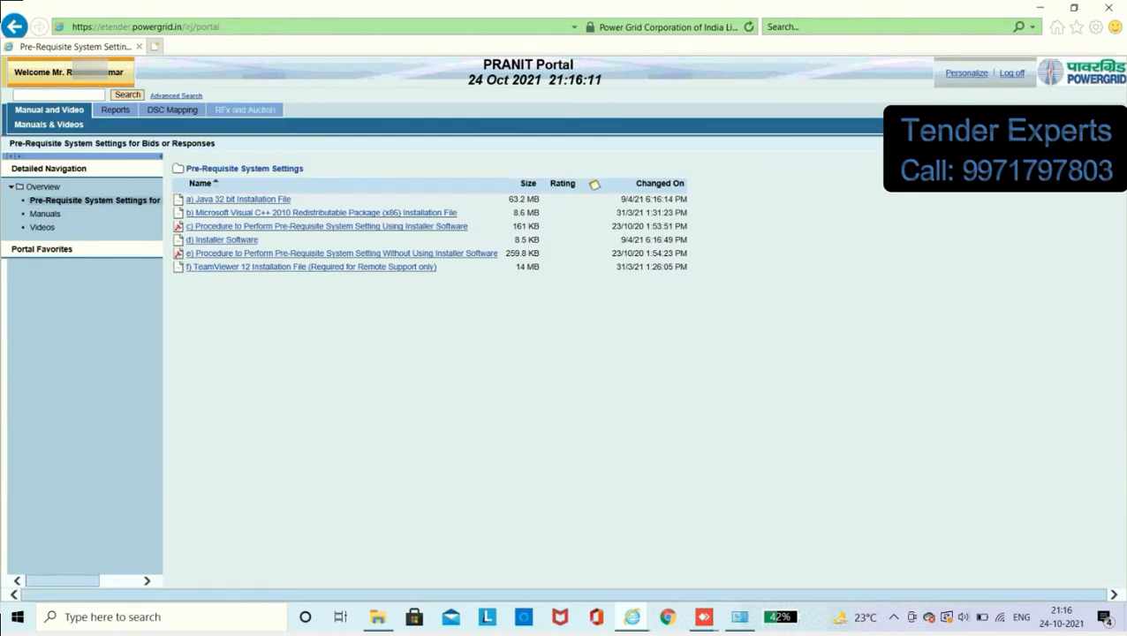
Step: Open the RFx for Dark fibre on lease for IFFCO Ranchi and create a response to it
{"action": "left_click", "coordinate": [244, 110]}
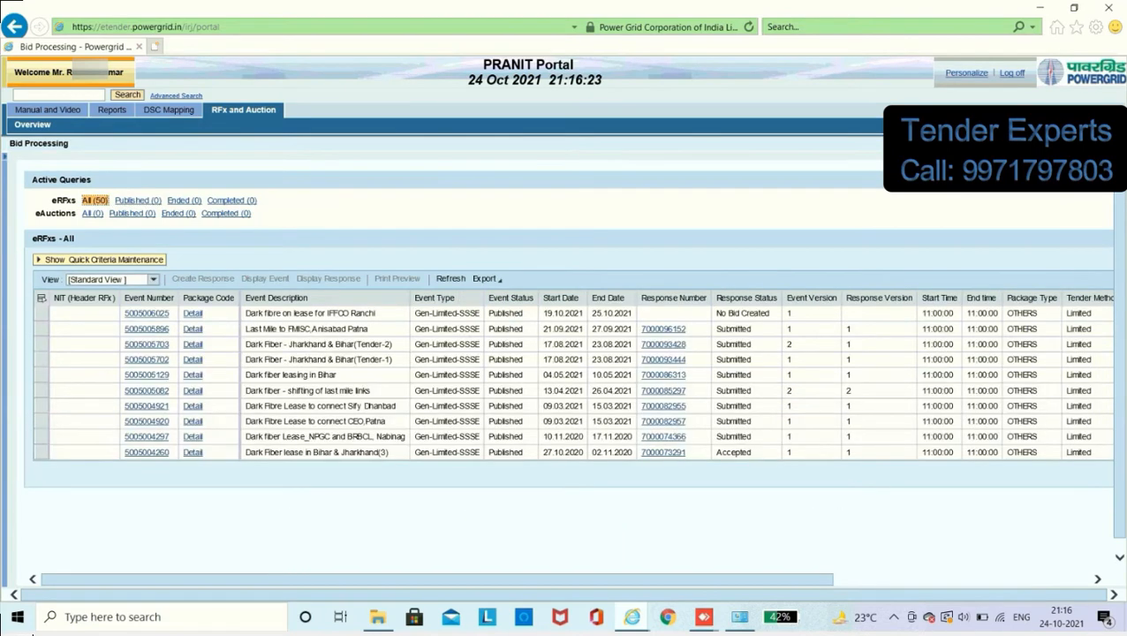
{"action": "left_click", "coordinate": [146, 314]}
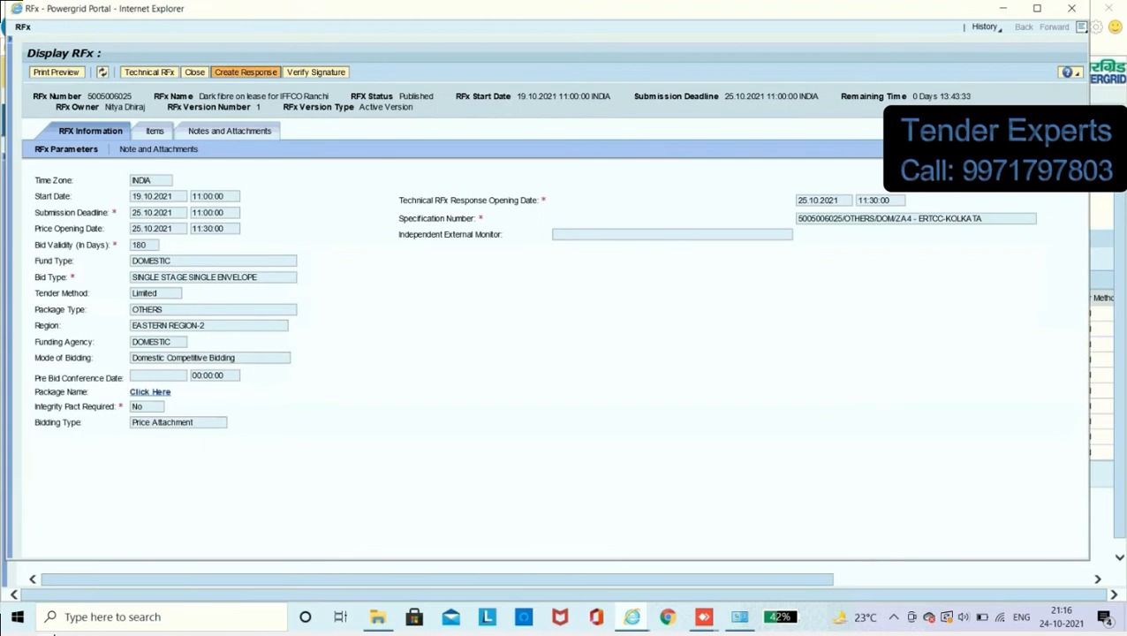
{"action": "left_click", "coordinate": [246, 72]}
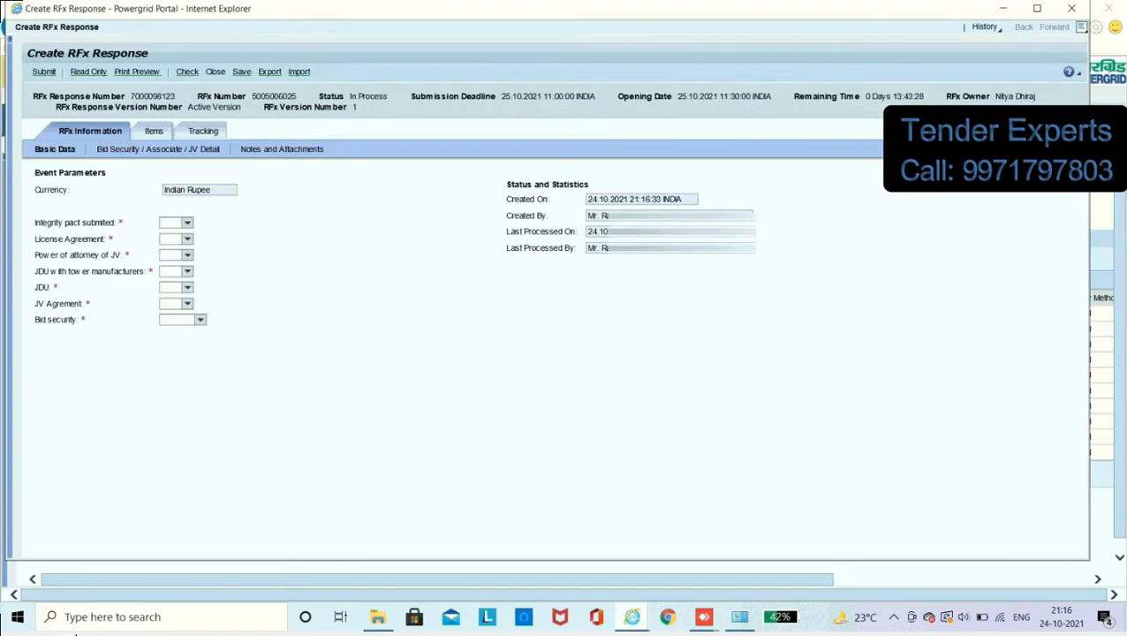
Step: Attach the file Price_schedule.xlsx from the Pgcil ranchi folder to the response as its price attachment
{"action": "left_click", "coordinate": [282, 149]}
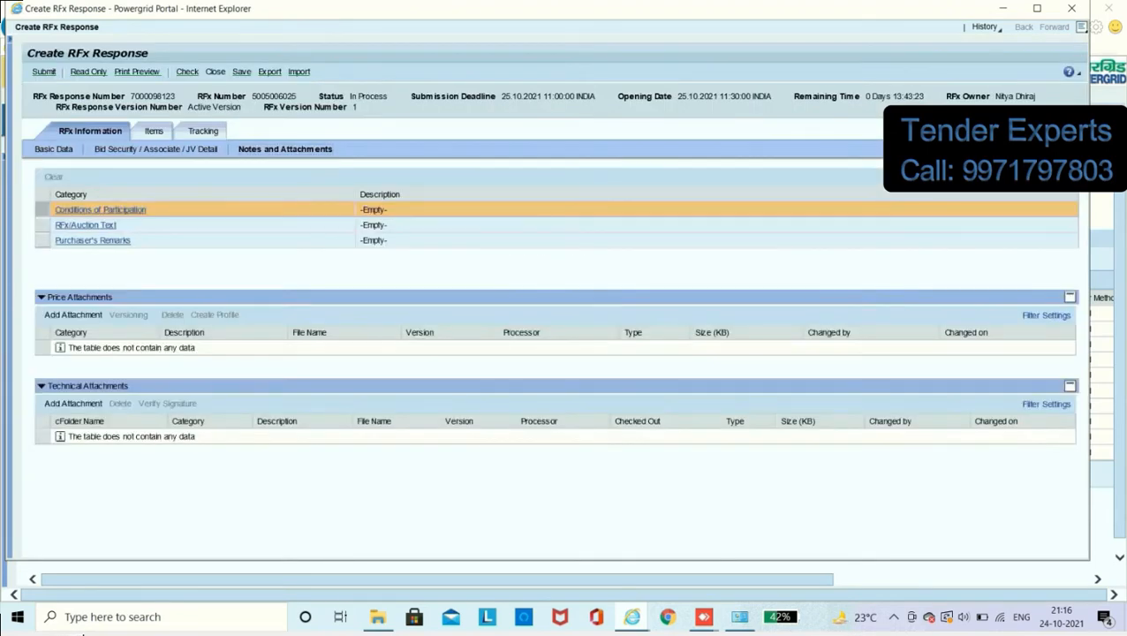
{"action": "left_click", "coordinate": [74, 316]}
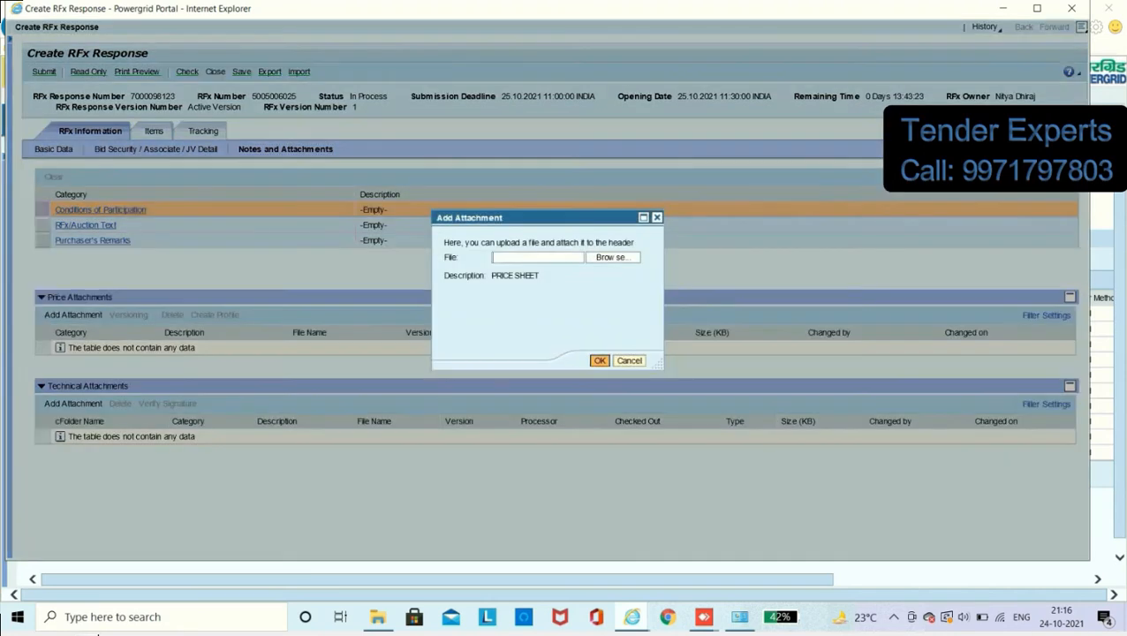
{"action": "left_click", "coordinate": [613, 258]}
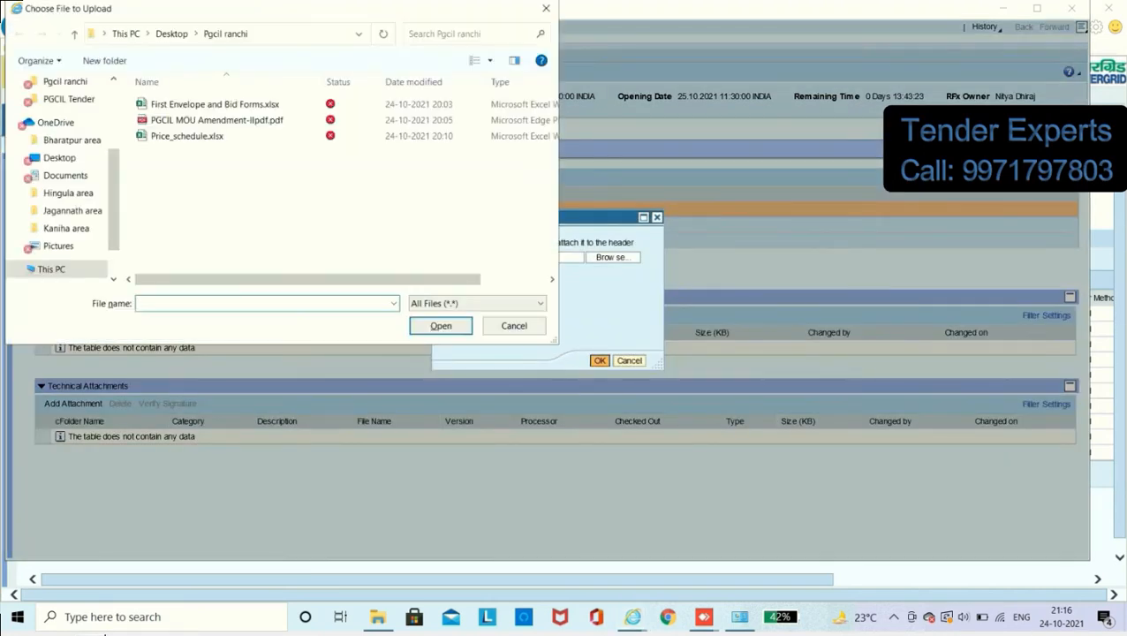
{"action": "double_click", "coordinate": [187, 137]}
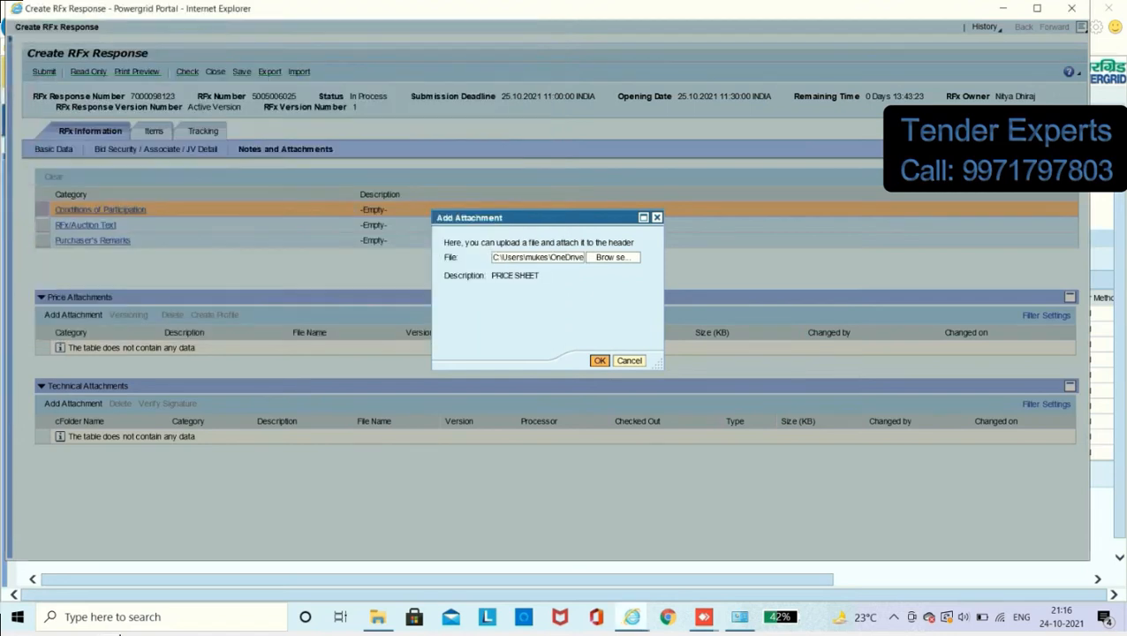
{"action": "key", "text": "Return"}
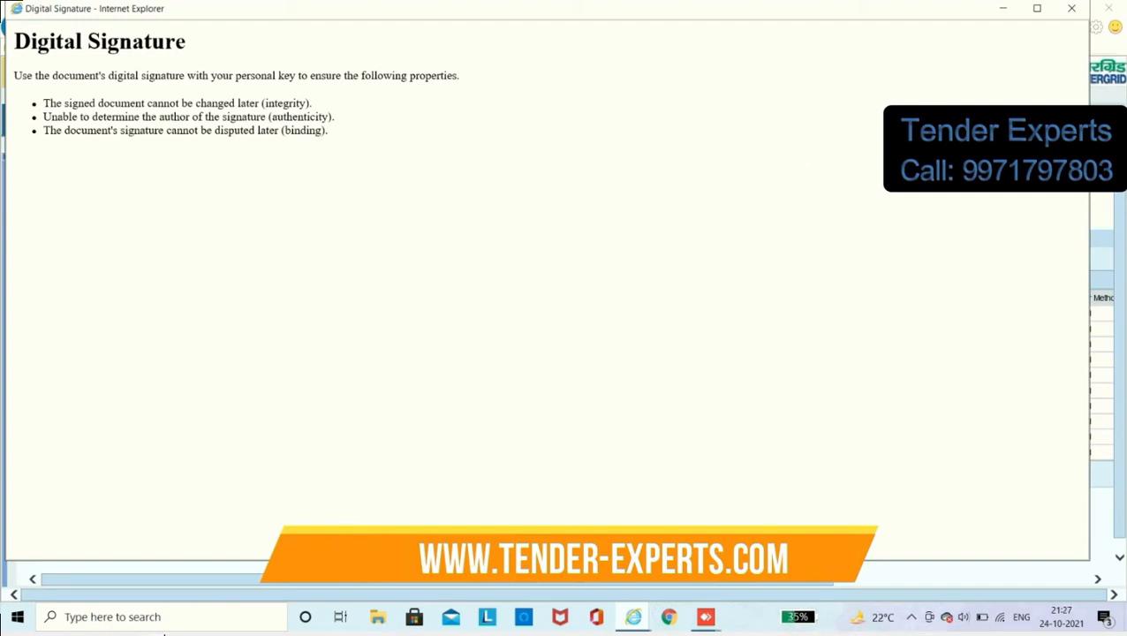
Step: Open the Windows Internet Properties and show the security zone settings
{"action": "key", "text": "super+r"}
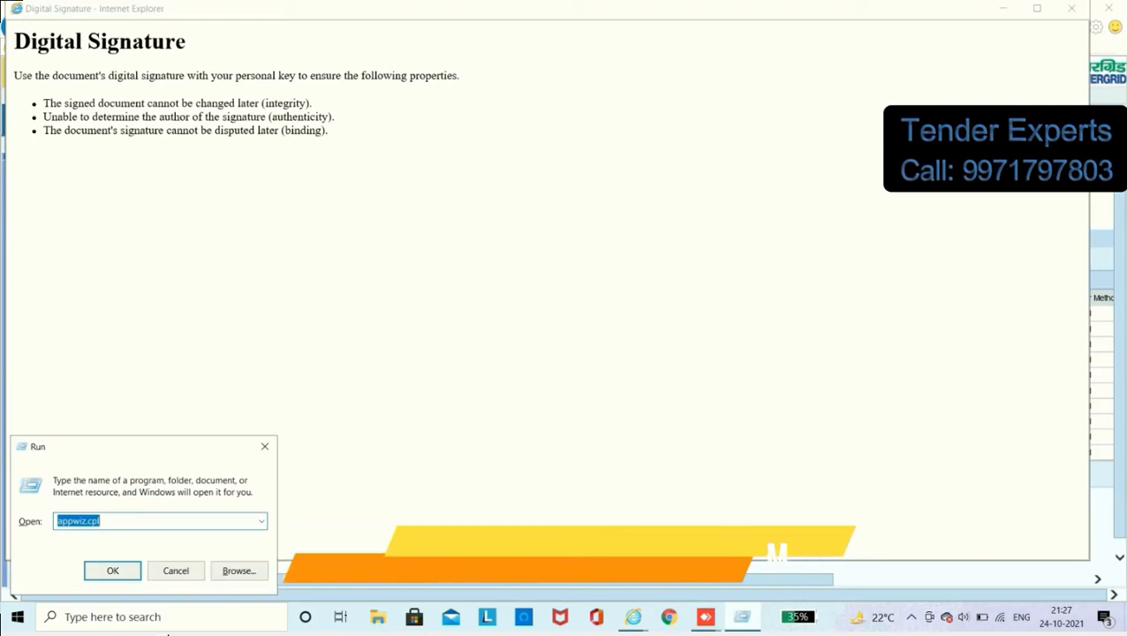
{"action": "type", "text": "inet"}
{"action": "key", "text": "Down"}
{"action": "key", "text": "Return"}
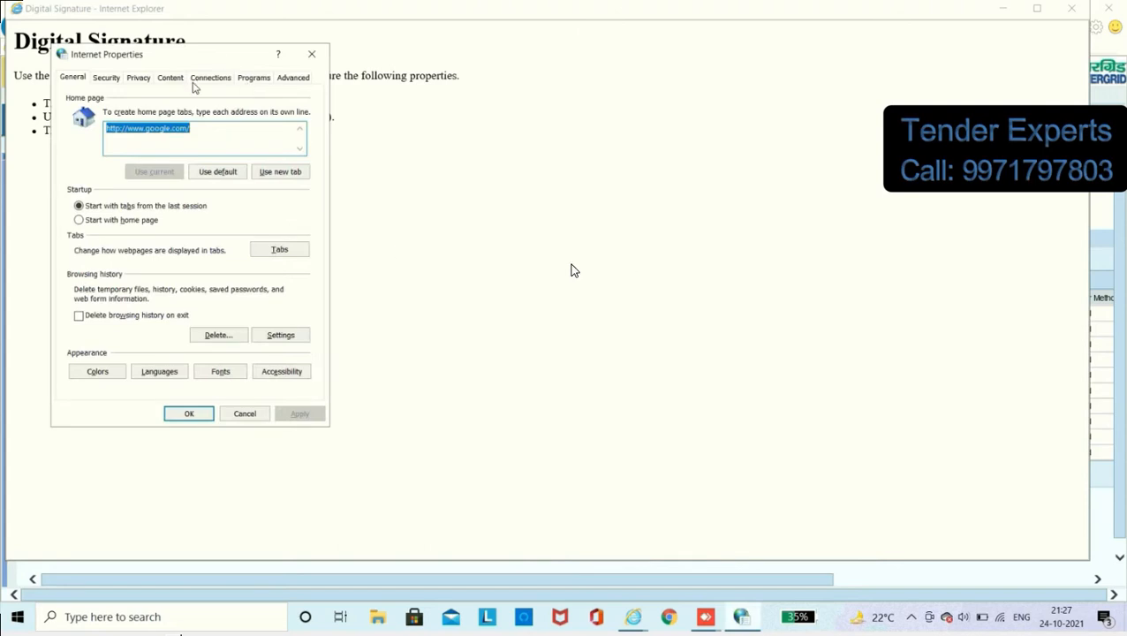
{"action": "left_click", "coordinate": [172, 77]}
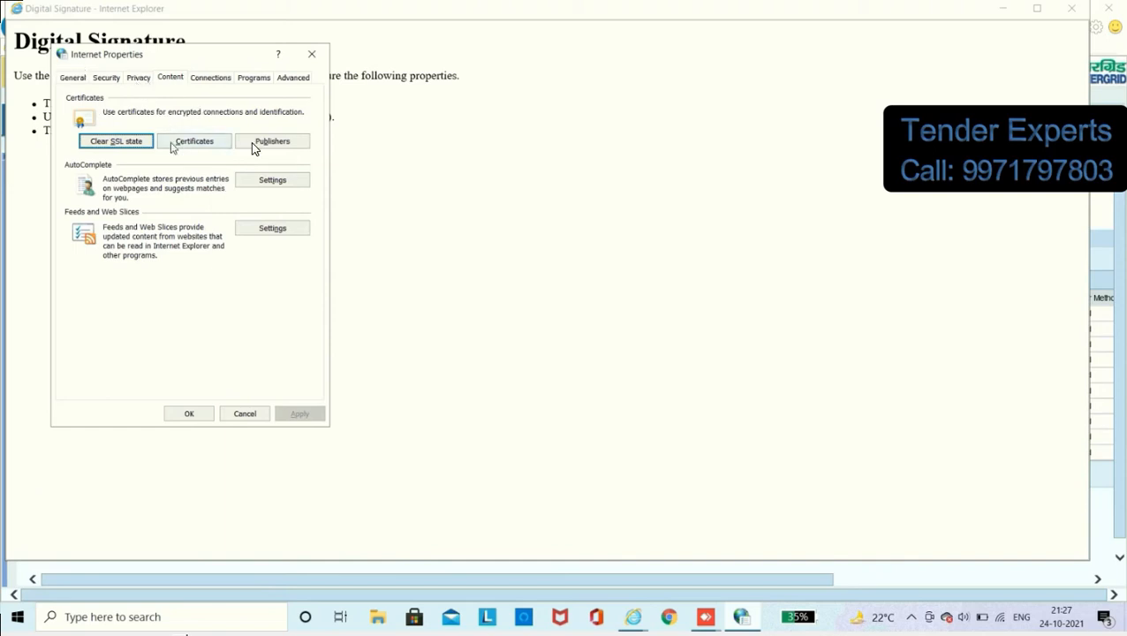
{"action": "left_click", "coordinate": [115, 85]}
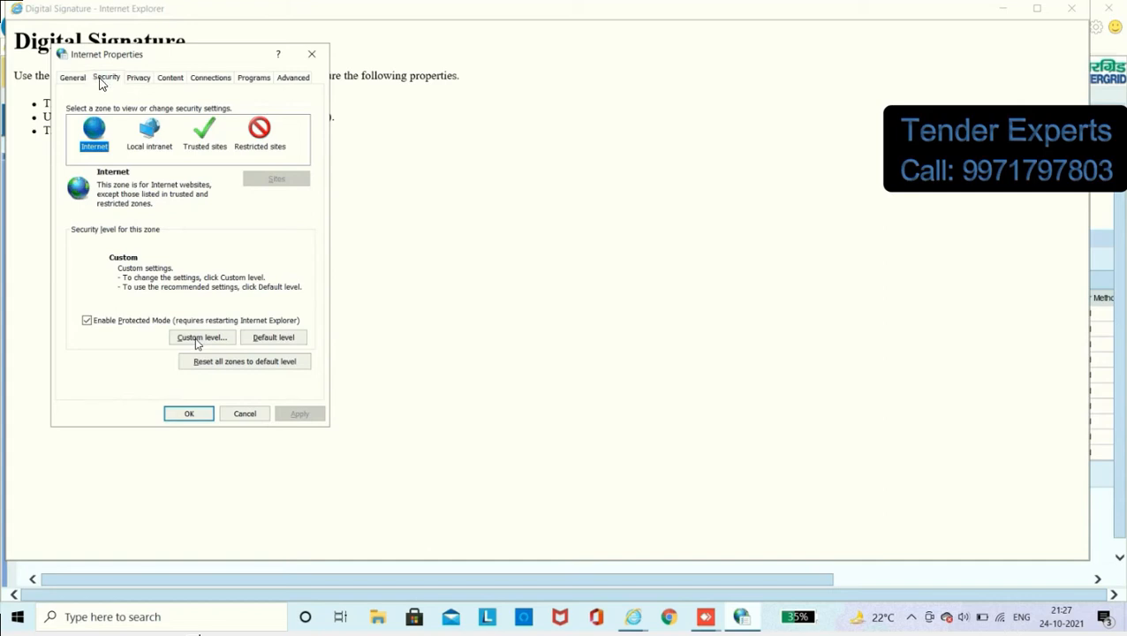
Step: In the Internet zone's custom security settings, enable previously unused ActiveX controls without prompt, scriptlets and automatic prompting for ActiveX controls
{"action": "left_click", "coordinate": [201, 338]}
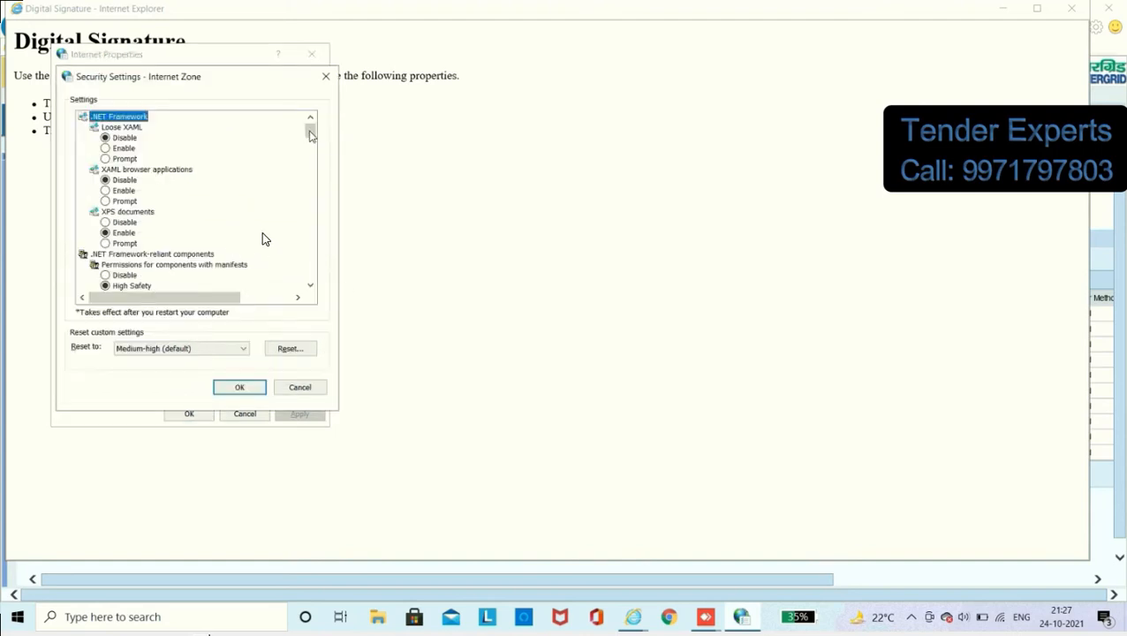
{"action": "left_click_drag", "start_coordinate": [310, 134], "coordinate": [311, 145]}
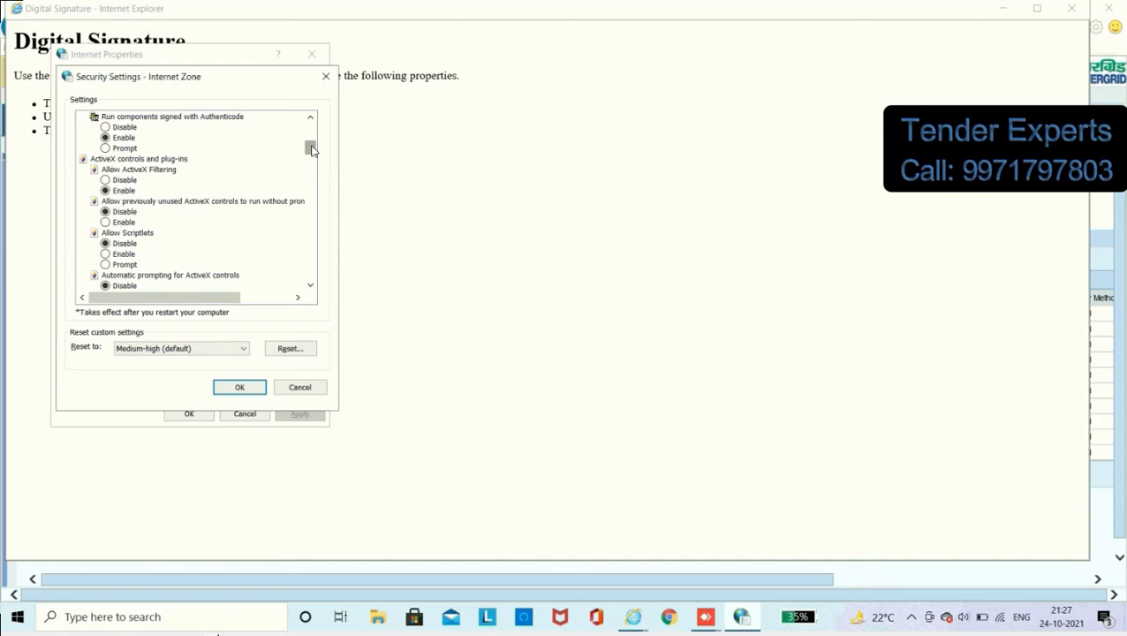
{"action": "left_click", "coordinate": [110, 222]}
{"action": "key", "text": "Down"}
{"action": "key", "text": "Down"}
{"action": "key", "text": "Down"}
{"action": "left_click", "coordinate": [106, 255]}
{"action": "key", "text": "Down"}
{"action": "key", "text": "Down"}
{"action": "key", "text": "Down"}
{"action": "key", "text": "Down"}
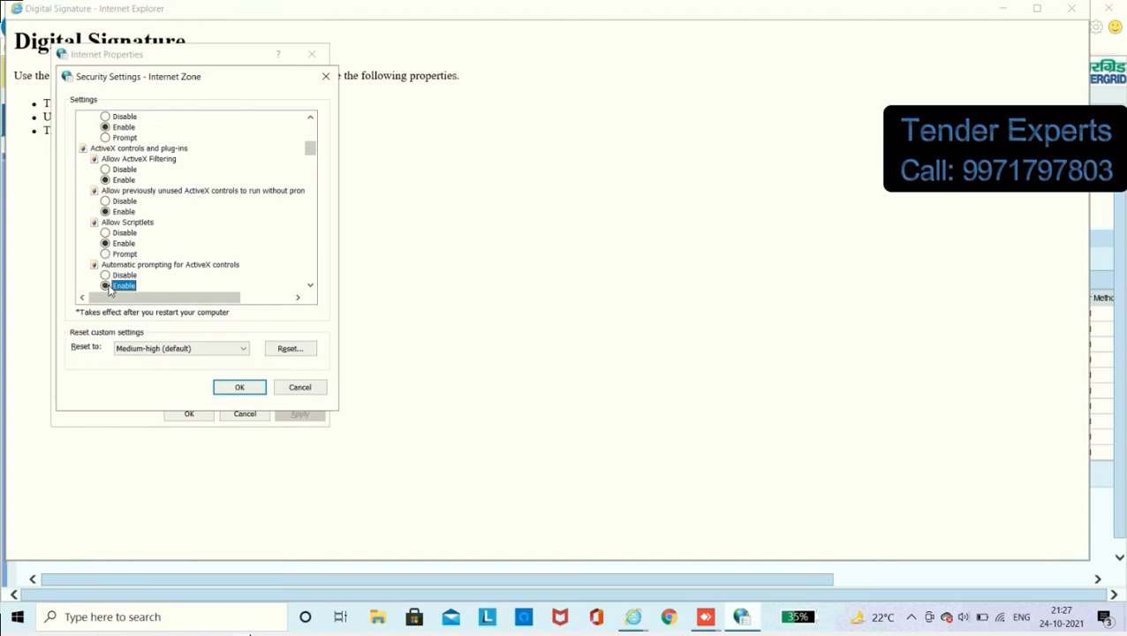
Step: Set binary and script behaviors and the display of video and animation on webpages to Enable
{"action": "key", "text": "Down"}
{"action": "key", "text": "Down"}
{"action": "key", "text": "Down"}
{"action": "key", "text": "Down"}
{"action": "key", "text": "Down"}
{"action": "key", "text": "Down"}
{"action": "key", "text": "Down"}
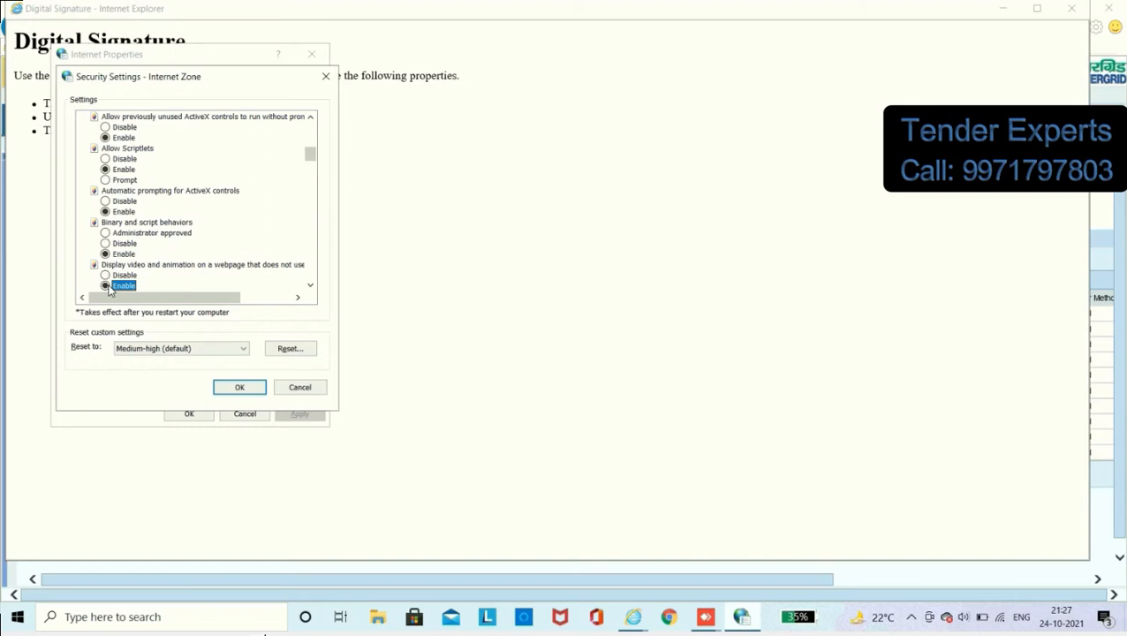
Step: Set the download of signed and of unsigned ActiveX controls to Enable (not secure)
{"action": "key", "text": "Down"}
{"action": "key", "text": "Down"}
{"action": "key", "text": "Down"}
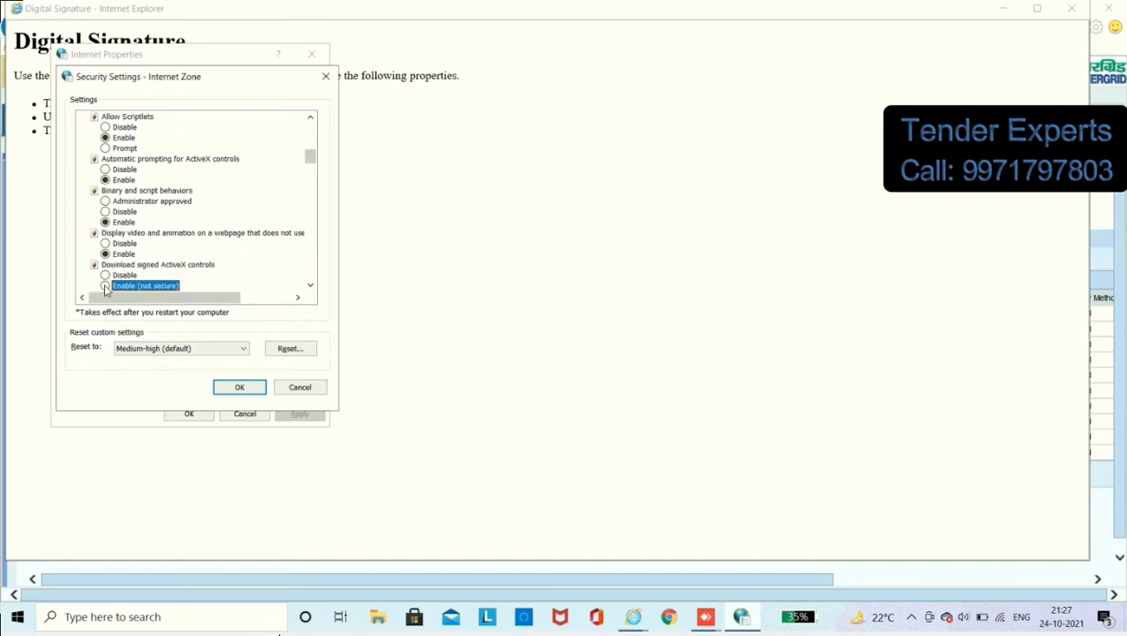
{"action": "left_click", "coordinate": [105, 285]}
{"action": "key", "text": "Down"}
{"action": "key", "text": "Down"}
{"action": "key", "text": "Down"}
{"action": "key", "text": "Down"}
{"action": "left_click", "coordinate": [105, 286]}
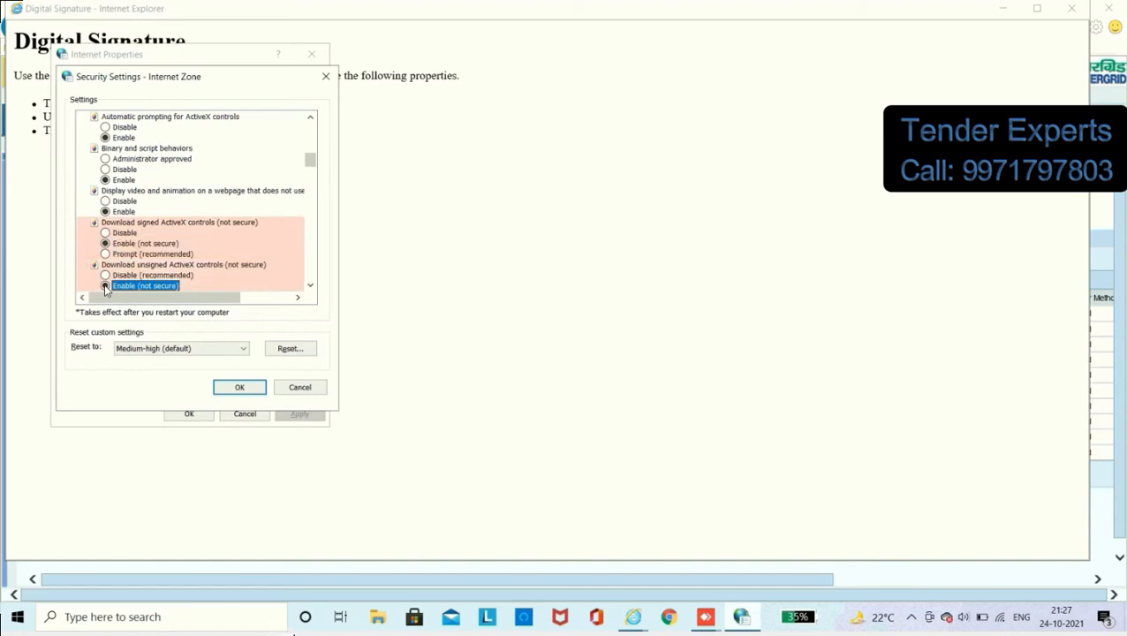
Step: Set initializing and scripting of ActiveX controls not marked as safe to Enable (not secure)
{"action": "key", "text": "Down"}
{"action": "key", "text": "Down"}
{"action": "key", "text": "Down"}
{"action": "key", "text": "Down"}
{"action": "left_click", "coordinate": [106, 285]}
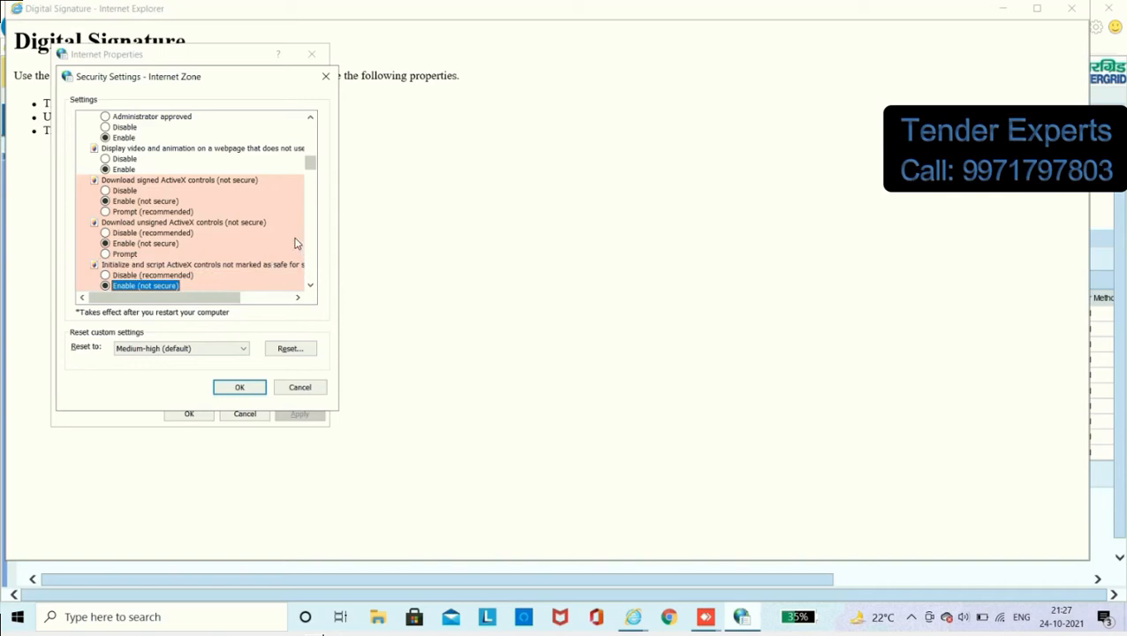
Step: Set Only allow approved domains to use ActiveX without prompt and Run ActiveX controls and plug-ins to Enable
{"action": "left_click", "coordinate": [146, 244]}
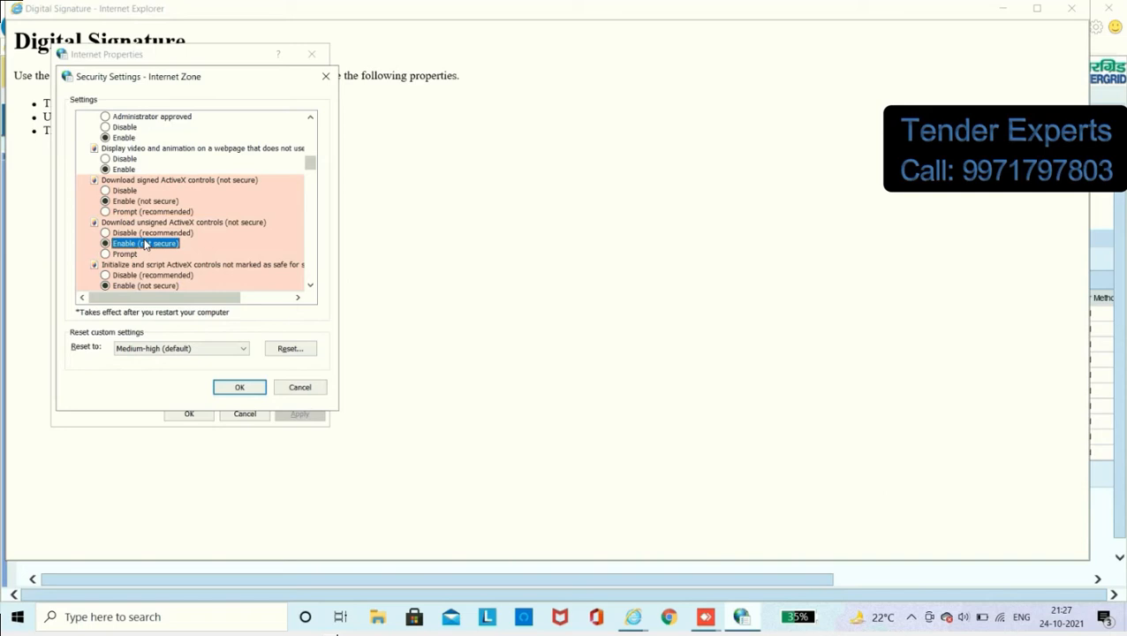
{"action": "key", "text": "Down"}
{"action": "key", "text": "Down"}
{"action": "key", "text": "Down"}
{"action": "key", "text": "Down"}
{"action": "key", "text": "Down"}
{"action": "key", "text": "Down"}
{"action": "key", "text": "Down"}
{"action": "key", "text": "Down"}
{"action": "key", "text": "Down"}
{"action": "key", "text": "Down"}
{"action": "key", "text": "Down"}
{"action": "key", "text": "Down"}
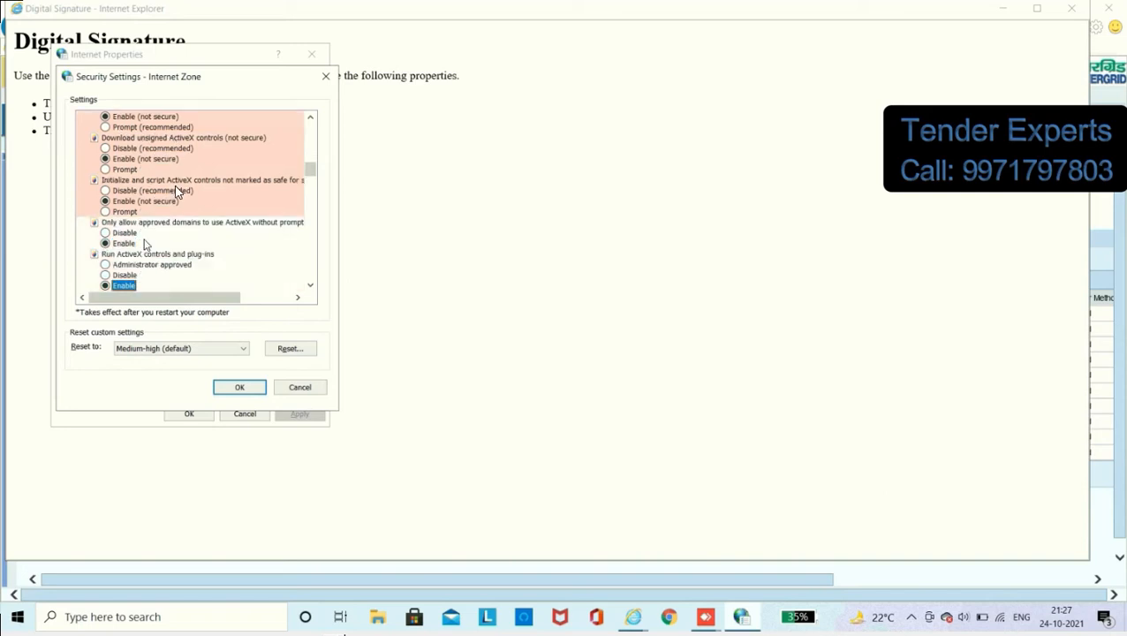
Step: Set Run antimalware software on ActiveX controls and Script ActiveX controls marked safe for scripting to Enable
{"action": "key", "text": "Down"}
{"action": "key", "text": "Down"}
{"action": "key", "text": "Down"}
{"action": "key", "text": "Down"}
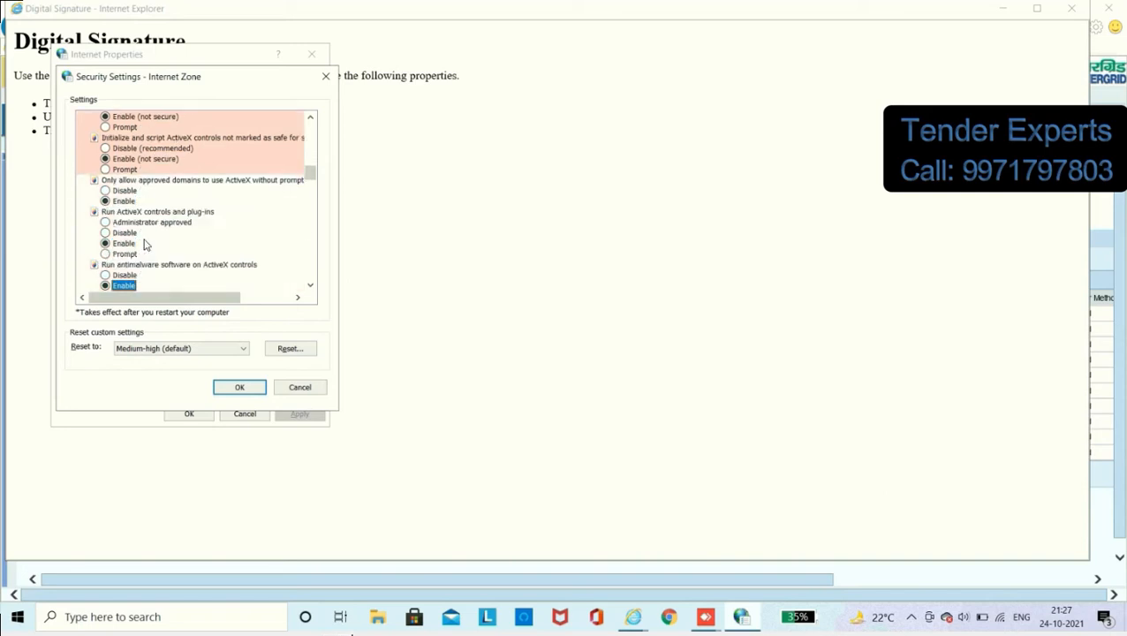
{"action": "key", "text": "Down"}
{"action": "key", "text": "Down"}
{"action": "key", "text": "Down"}
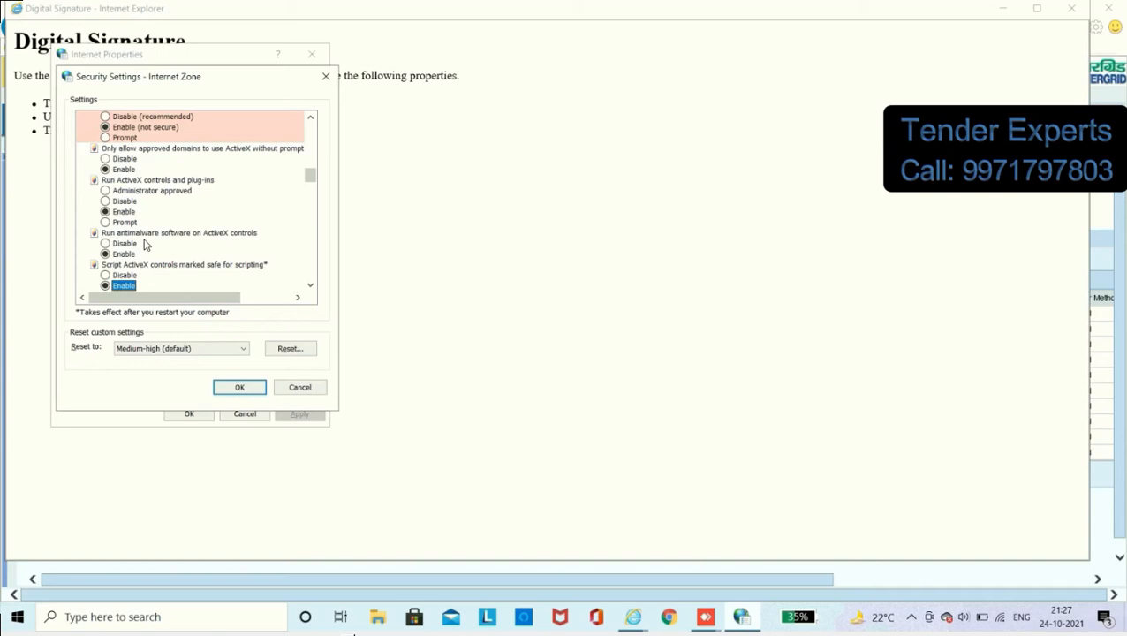
Step: Set file download, font download and .NET Framework setup to Enable, and confirm the changes to the Internet zone
{"action": "key", "text": "Down"}
{"action": "key", "text": "Down"}
{"action": "key", "text": "Down"}
{"action": "key", "text": "Down"}
{"action": "key", "text": "Down"}
{"action": "key", "text": "Down"}
{"action": "key", "text": "Down"}
{"action": "key", "text": "Down"}
{"action": "key", "text": "Down"}
{"action": "key", "text": "Down"}
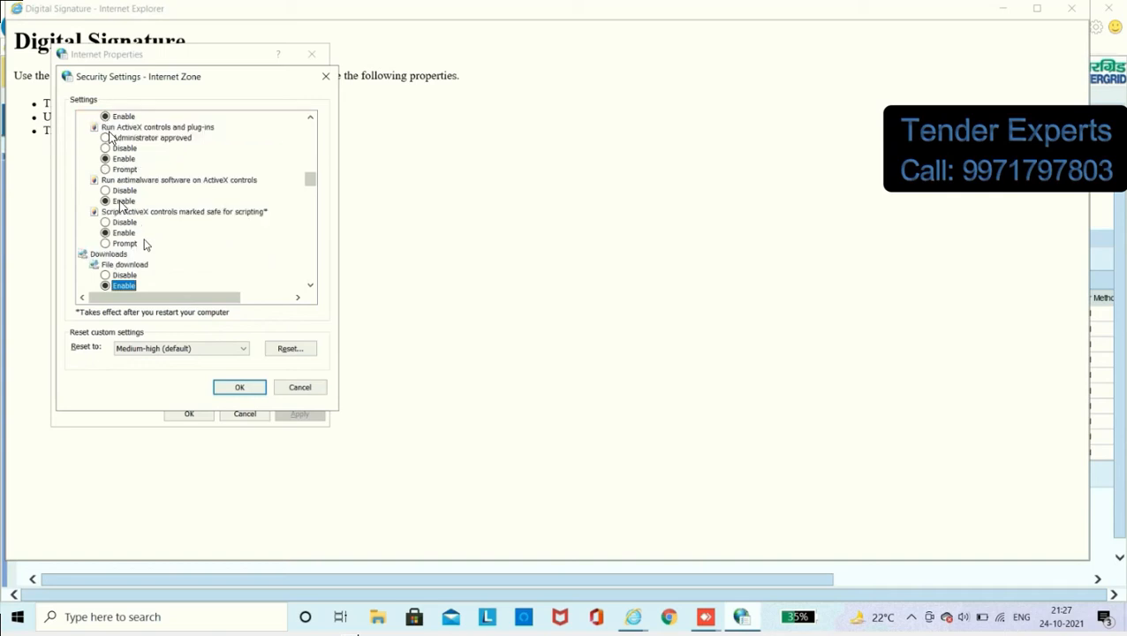
{"action": "key", "text": "Down"}
{"action": "key", "text": "Down"}
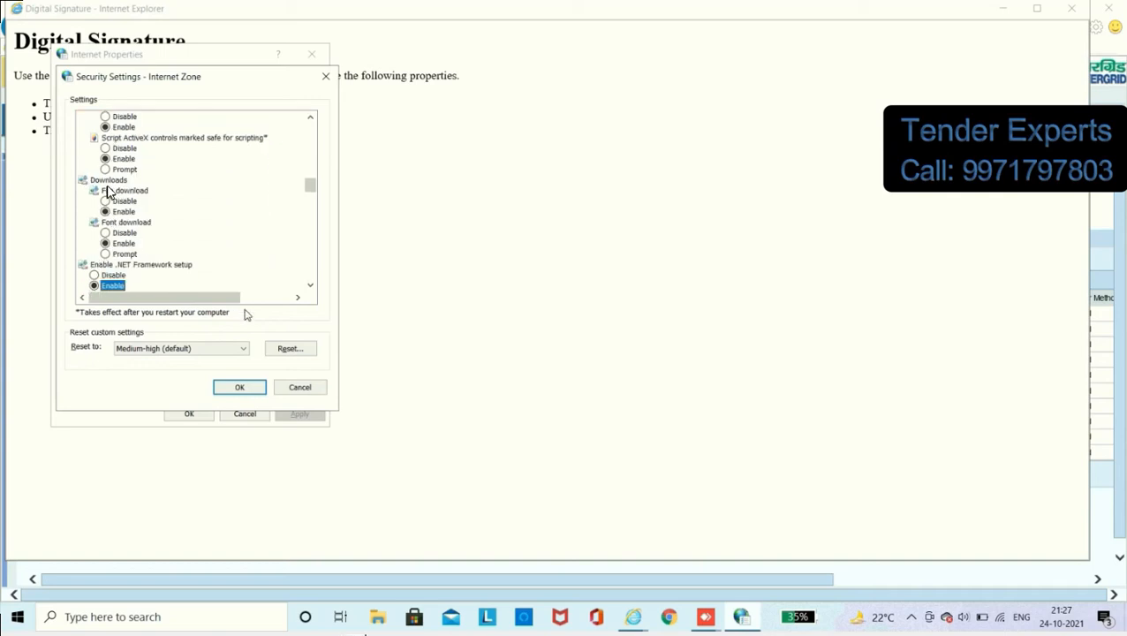
{"action": "left_click", "coordinate": [238, 388]}
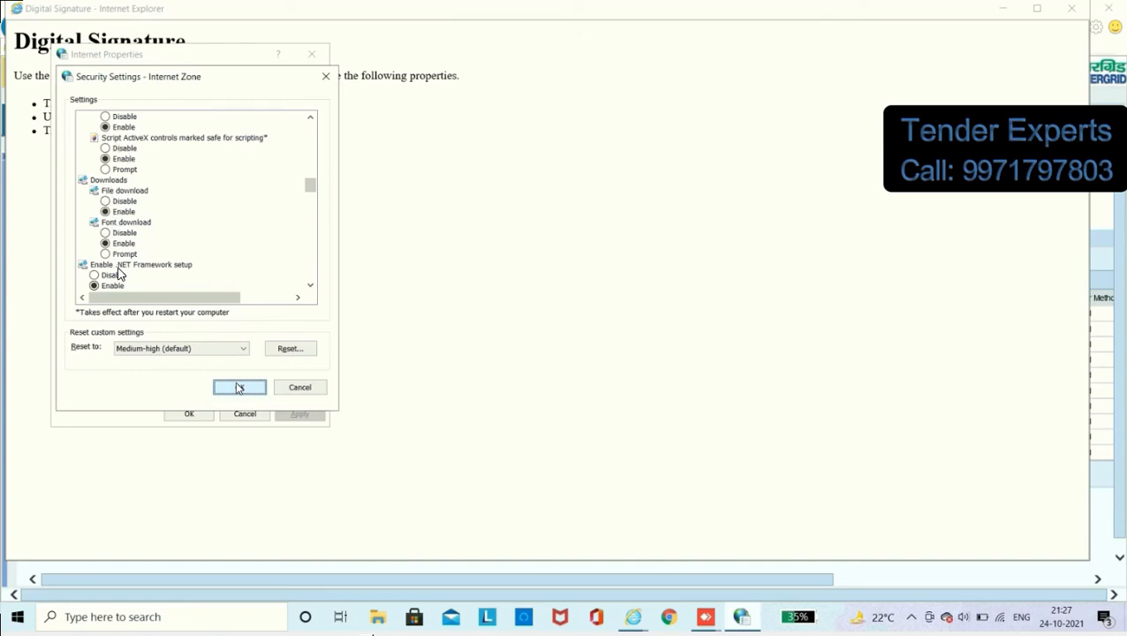
{"action": "left_click", "coordinate": [239, 389]}
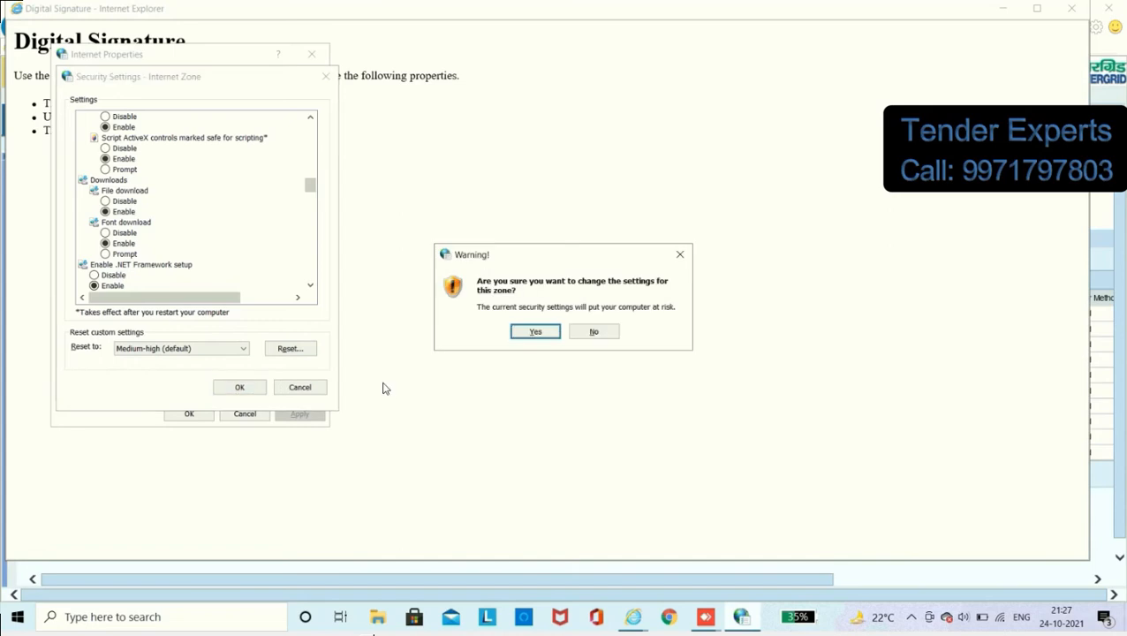
{"action": "left_click", "coordinate": [535, 333]}
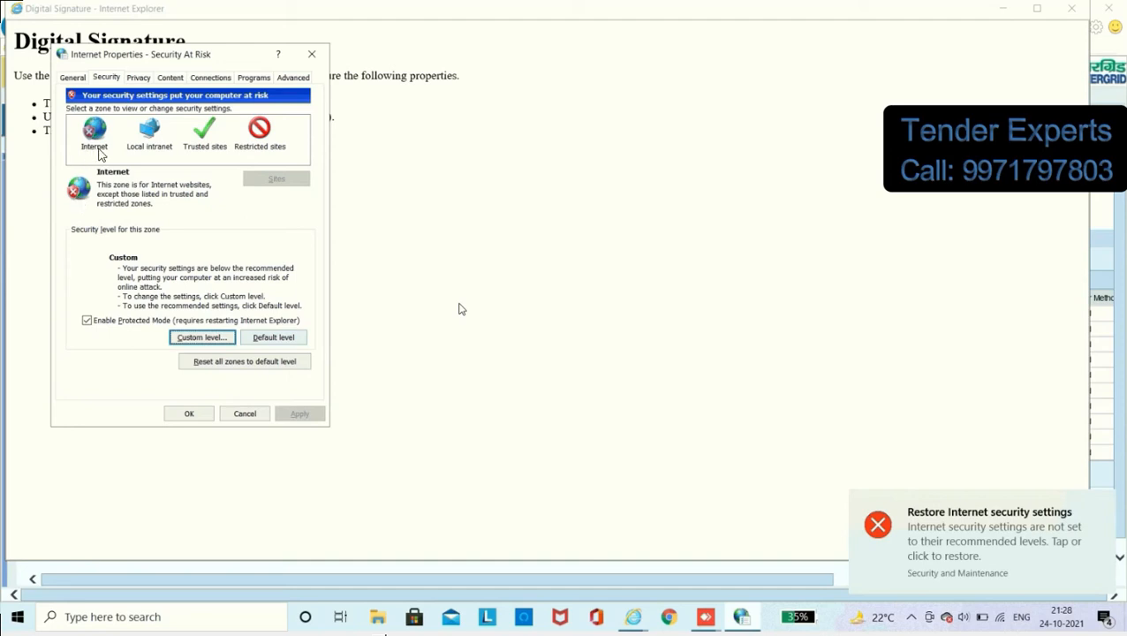
Step: Lower the Local intranet zone's security level to Low and apply it
{"action": "left_click", "coordinate": [152, 142]}
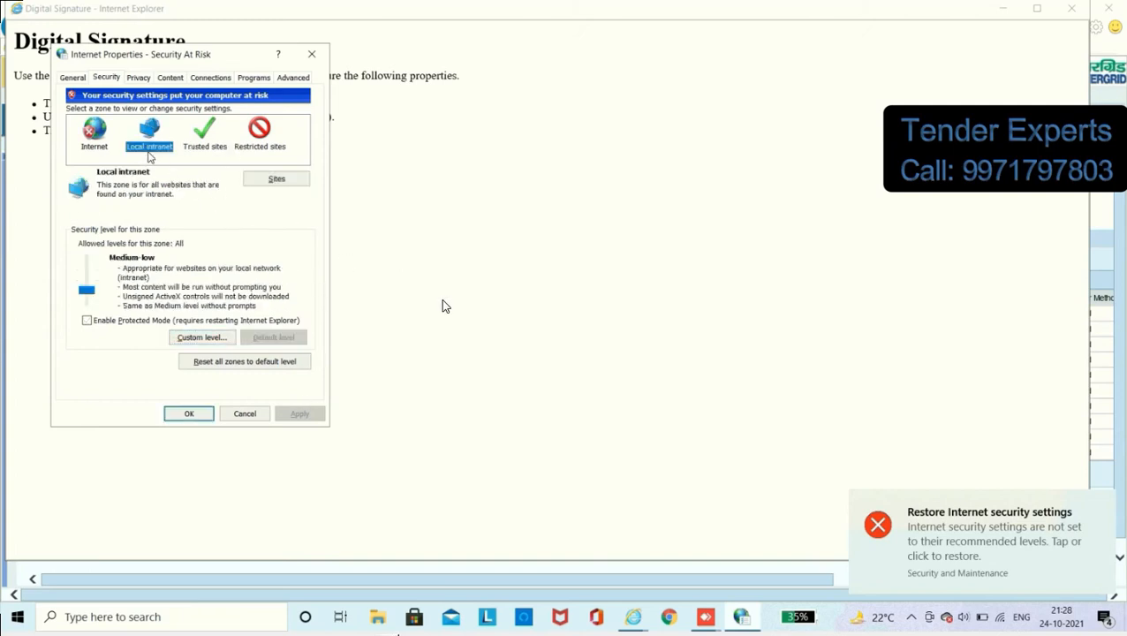
{"action": "left_click", "coordinate": [86, 302]}
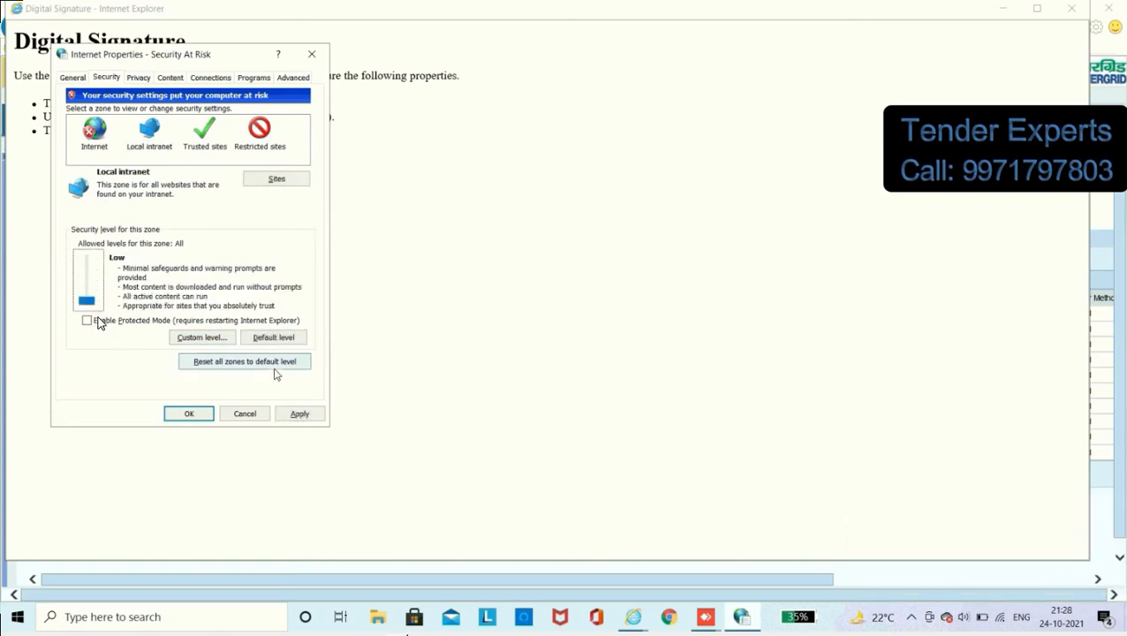
{"action": "left_click", "coordinate": [300, 414]}
Step: Open the Trusted sites zone's custom security settings and enable displaying video and animation on webpages
{"action": "left_click", "coordinate": [205, 136]}
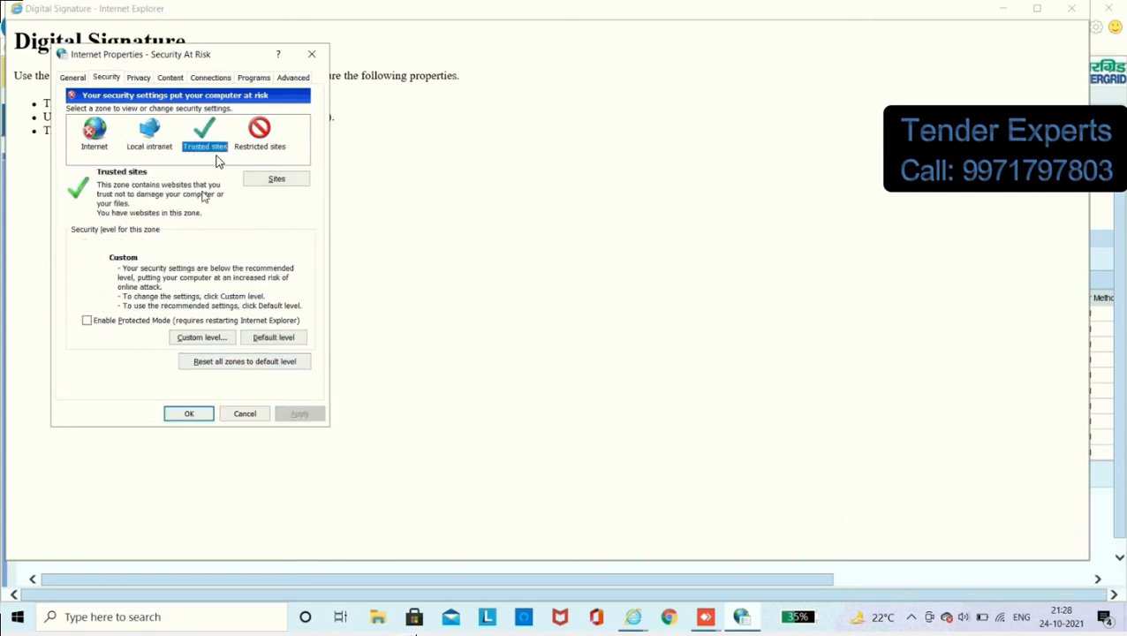
{"action": "left_click", "coordinate": [204, 340]}
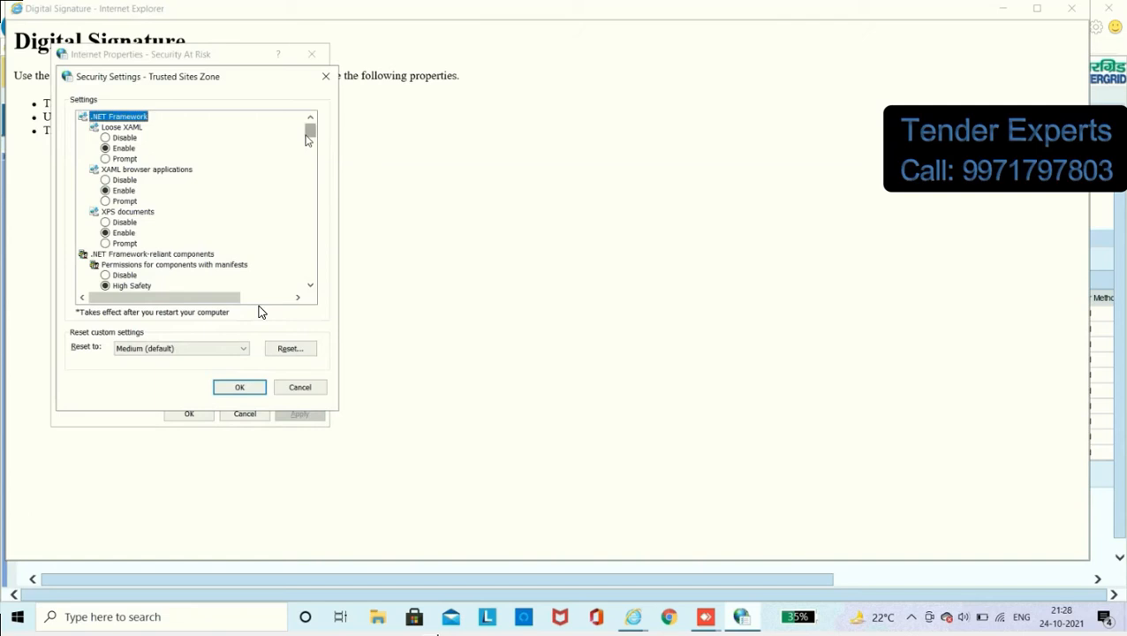
{"action": "left_click_drag", "start_coordinate": [310, 132], "coordinate": [313, 160]}
{"action": "left_click", "coordinate": [122, 265]}
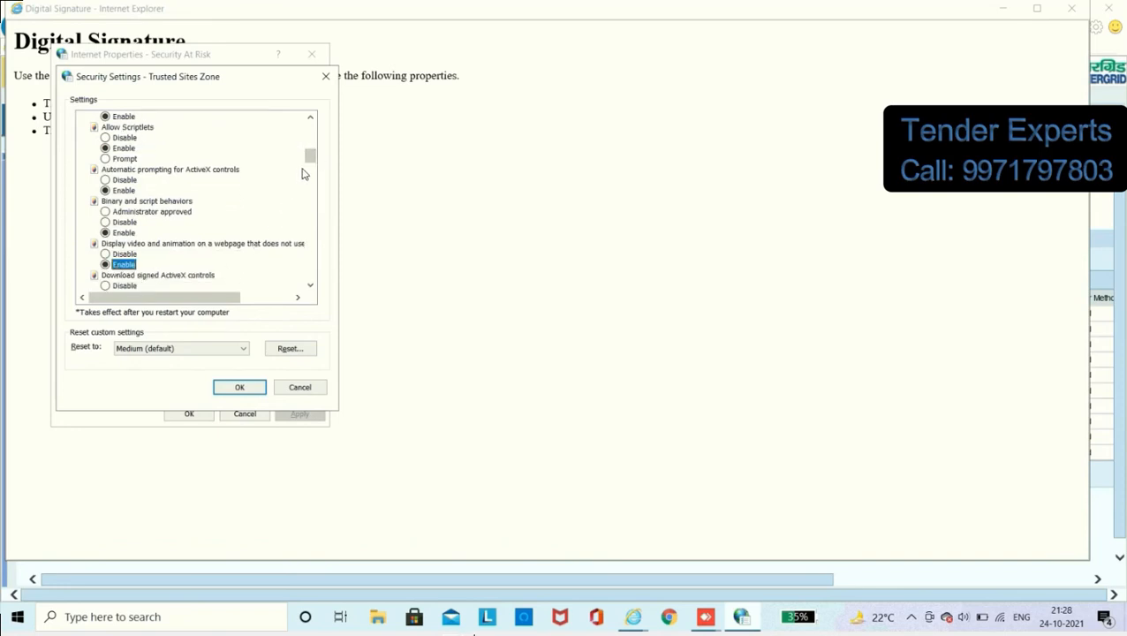
Step: Set Only allow approved domains to use ActiveX without prompt to Enable for the Trusted sites zone
{"action": "scroll", "coordinate": [311, 173], "scroll_direction": "down", "scroll_amount": 3}
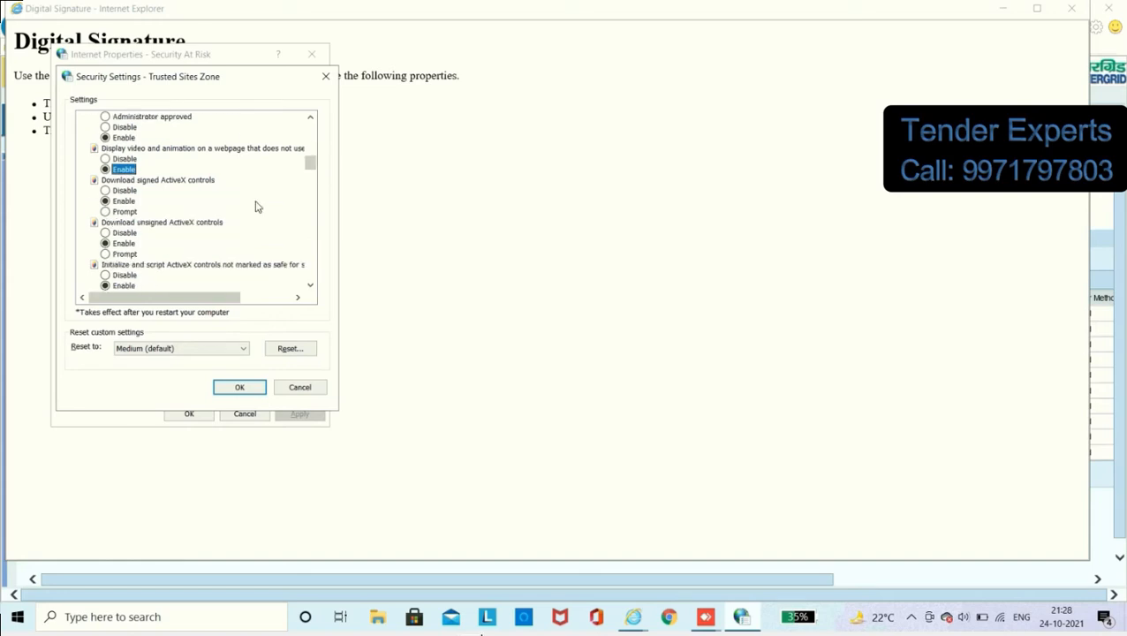
{"action": "left_click_drag", "start_coordinate": [310, 164], "coordinate": [312, 174]}
{"action": "scroll", "coordinate": [312, 174], "scroll_direction": "down", "scroll_amount": 2}
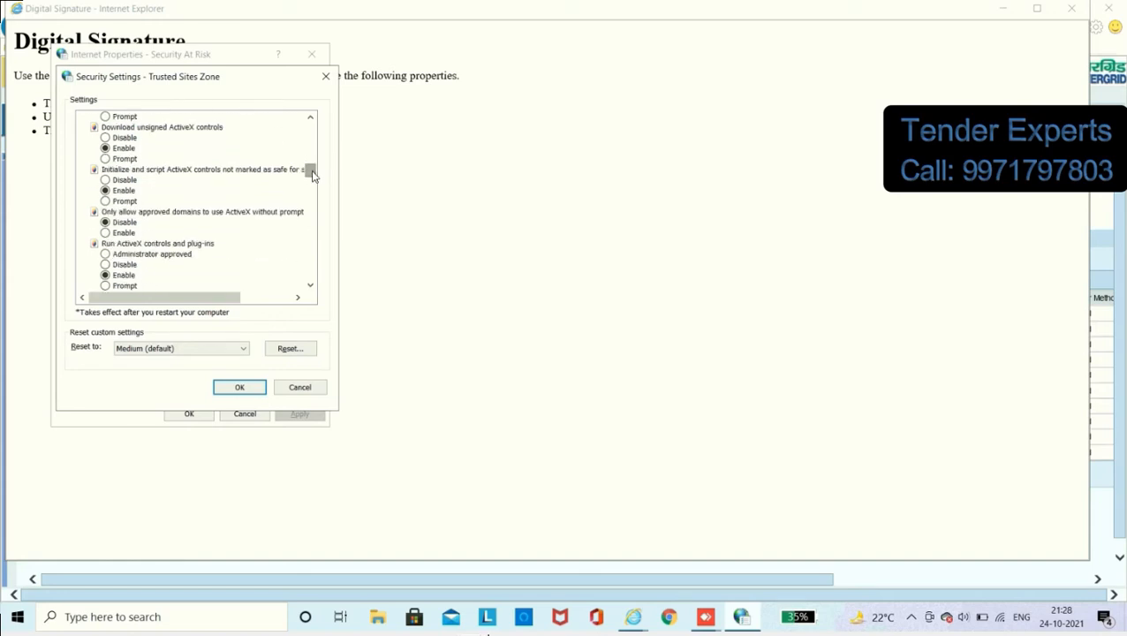
{"action": "left_click", "coordinate": [107, 234]}
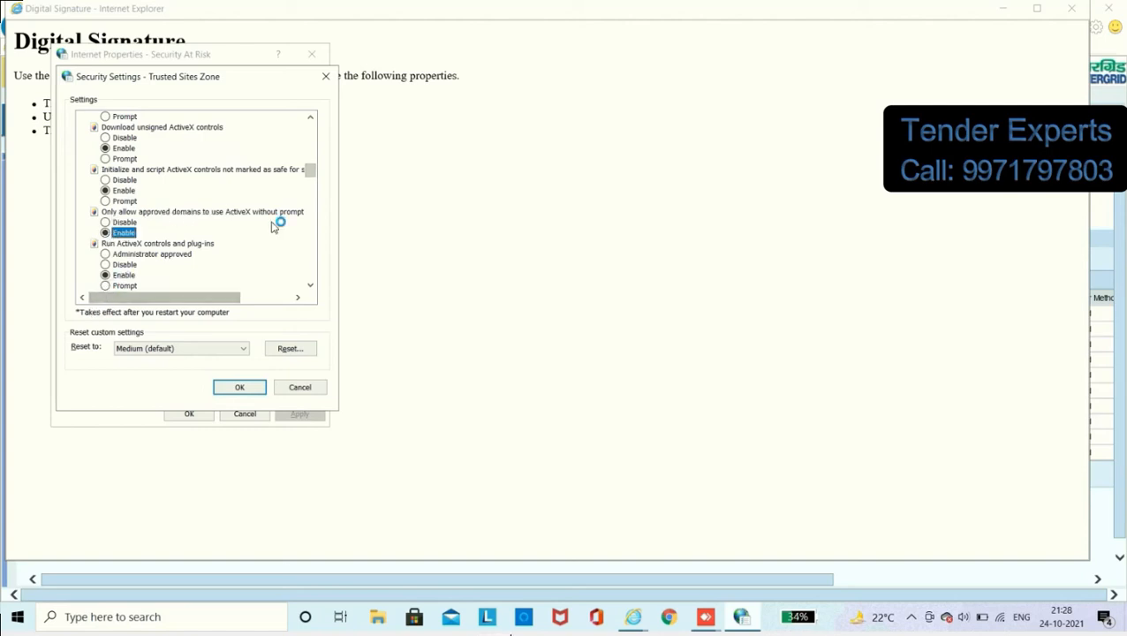
Step: Set Run antimalware software on ActiveX controls to Enable and Script ActiveX controls marked safe for scripting to Prompt, confirming the Trusted sites zone changes
{"action": "left_click_drag", "start_coordinate": [312, 172], "coordinate": [314, 183]}
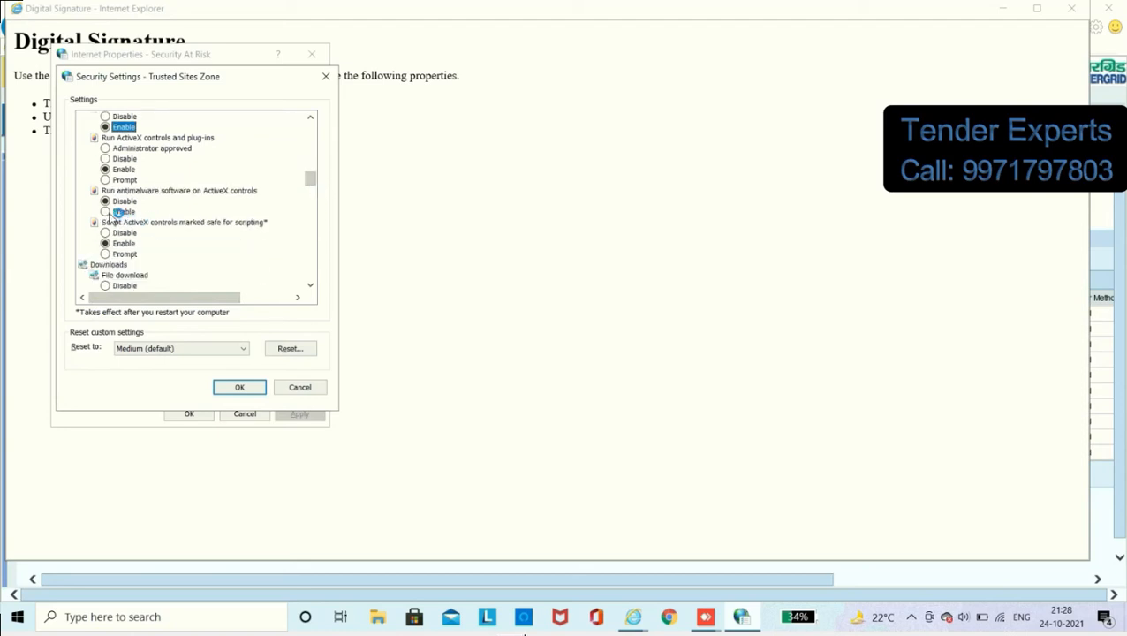
{"action": "left_click", "coordinate": [115, 213]}
{"action": "left_click", "coordinate": [107, 255]}
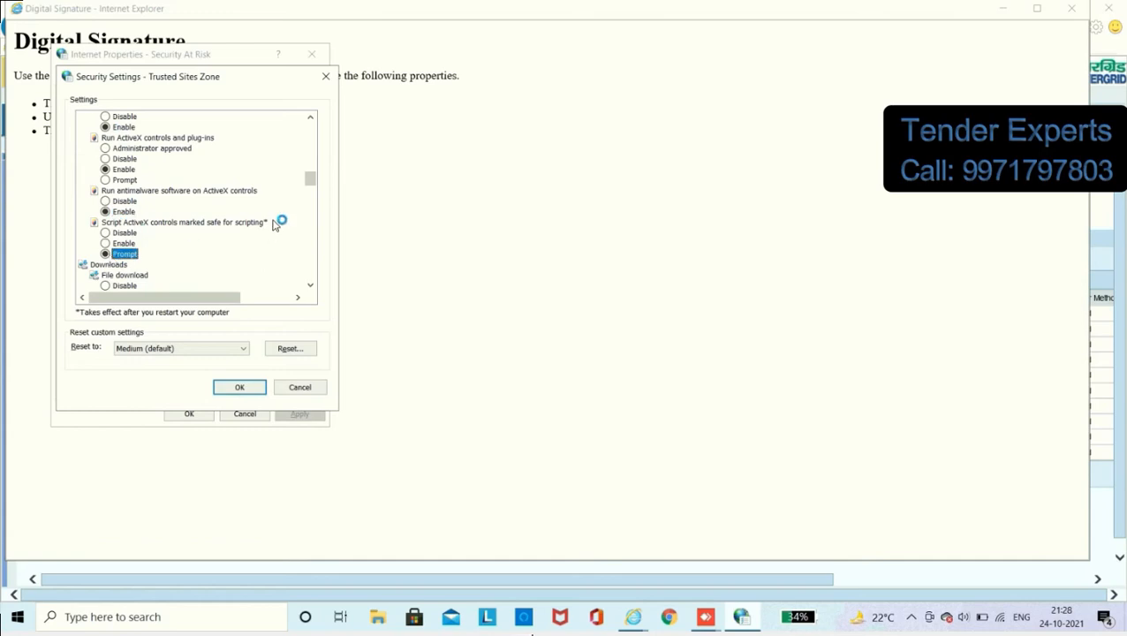
{"action": "left_click", "coordinate": [312, 194]}
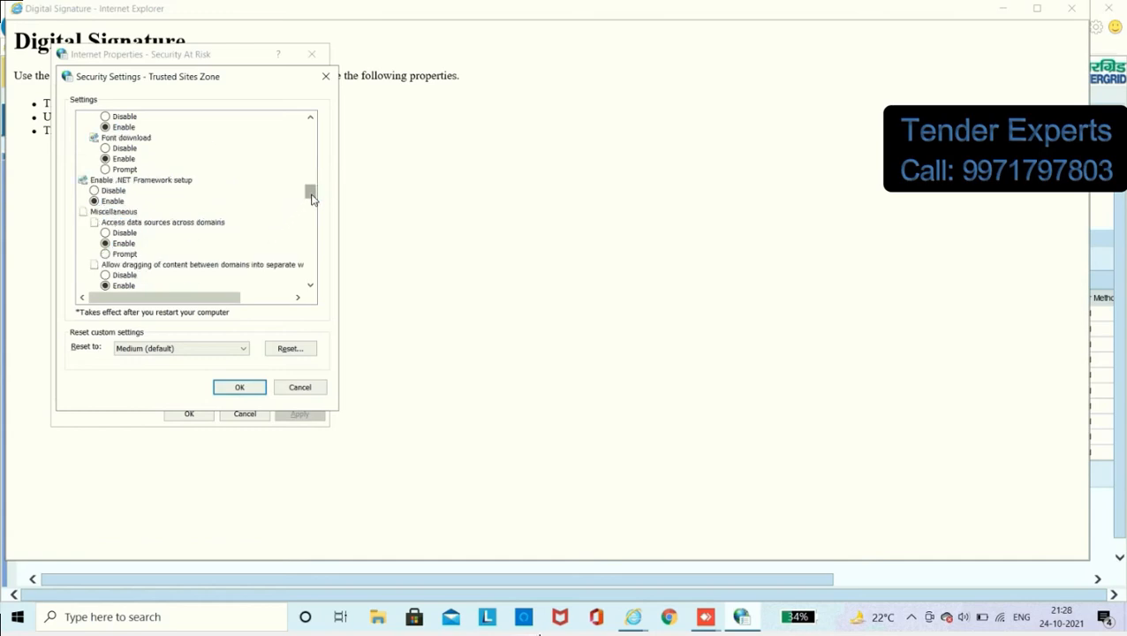
{"action": "left_click_drag", "start_coordinate": [312, 194], "coordinate": [315, 277]}
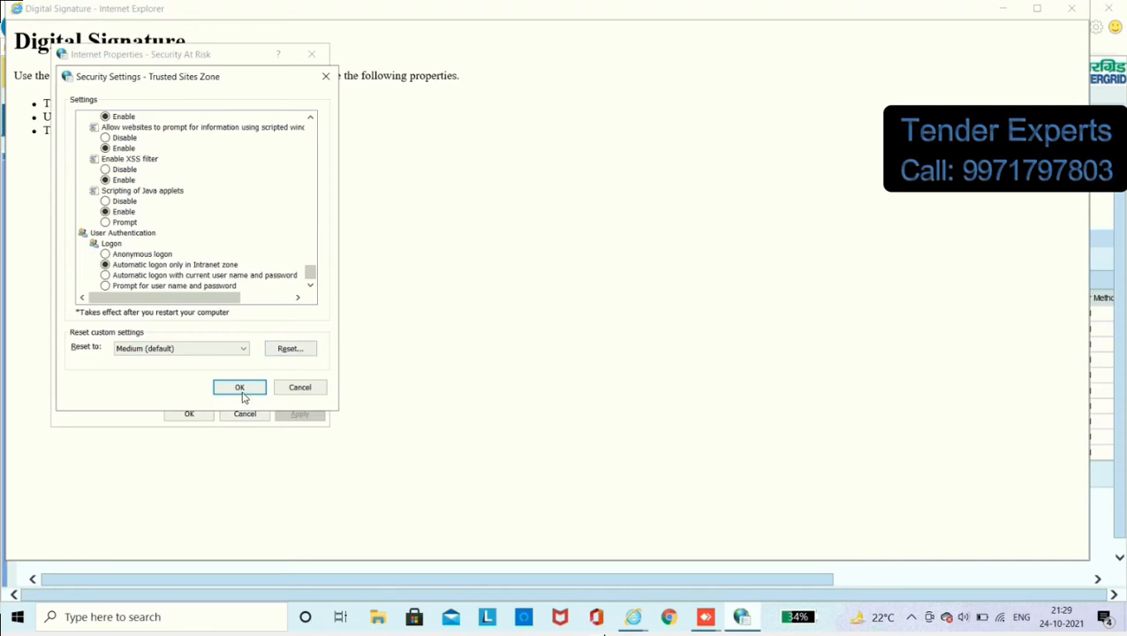
{"action": "left_click", "coordinate": [241, 389]}
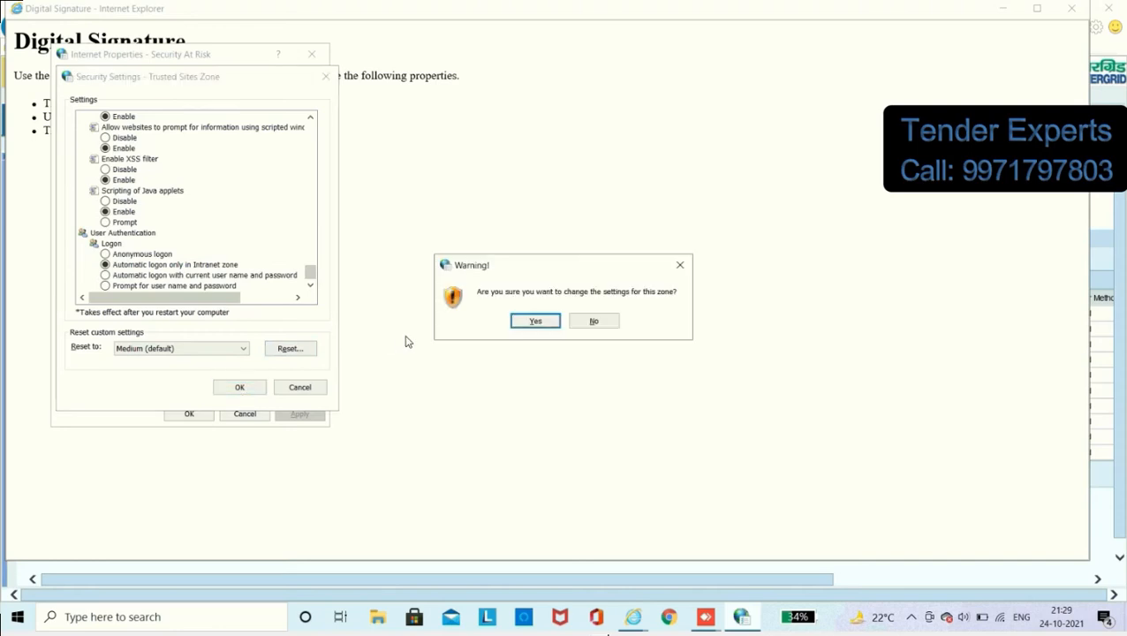
{"action": "left_click", "coordinate": [538, 325]}
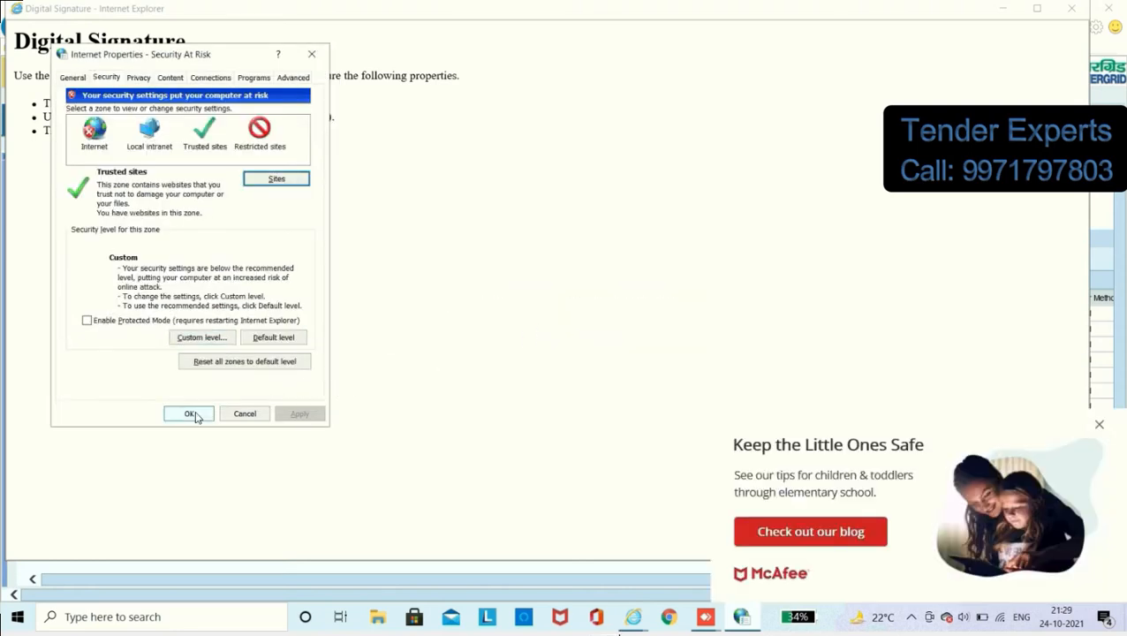
Step: Enable Use SSL 3.0 and Use TLS 1.3 (experimental) in the advanced internet settings, and apply them
{"action": "left_click", "coordinate": [295, 78]}
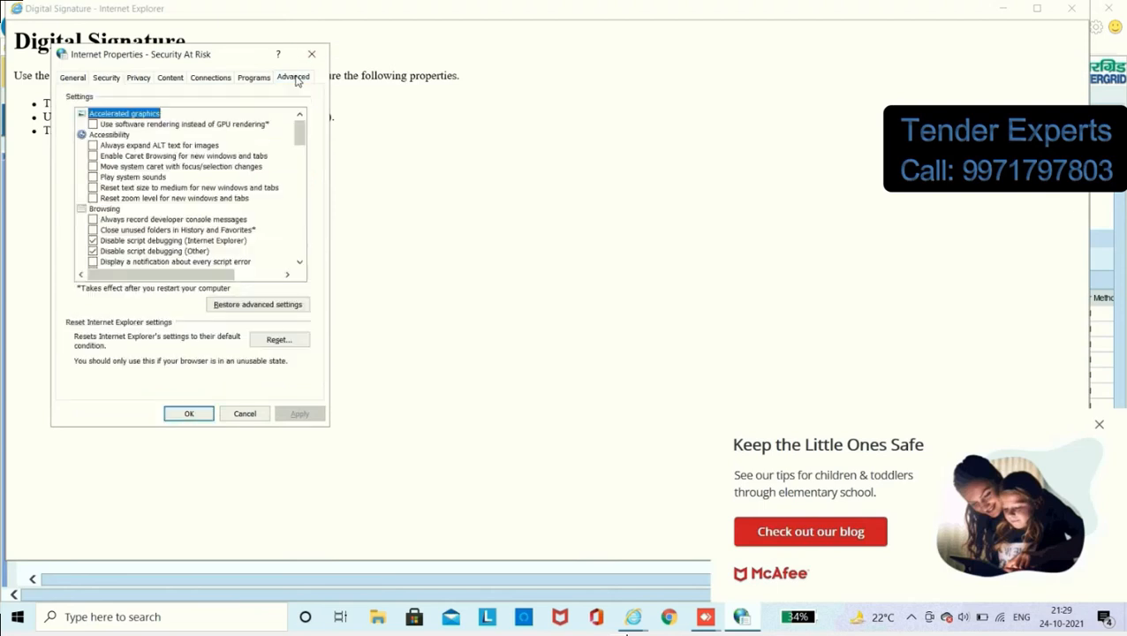
{"action": "left_click_drag", "start_coordinate": [300, 132], "coordinate": [300, 256]}
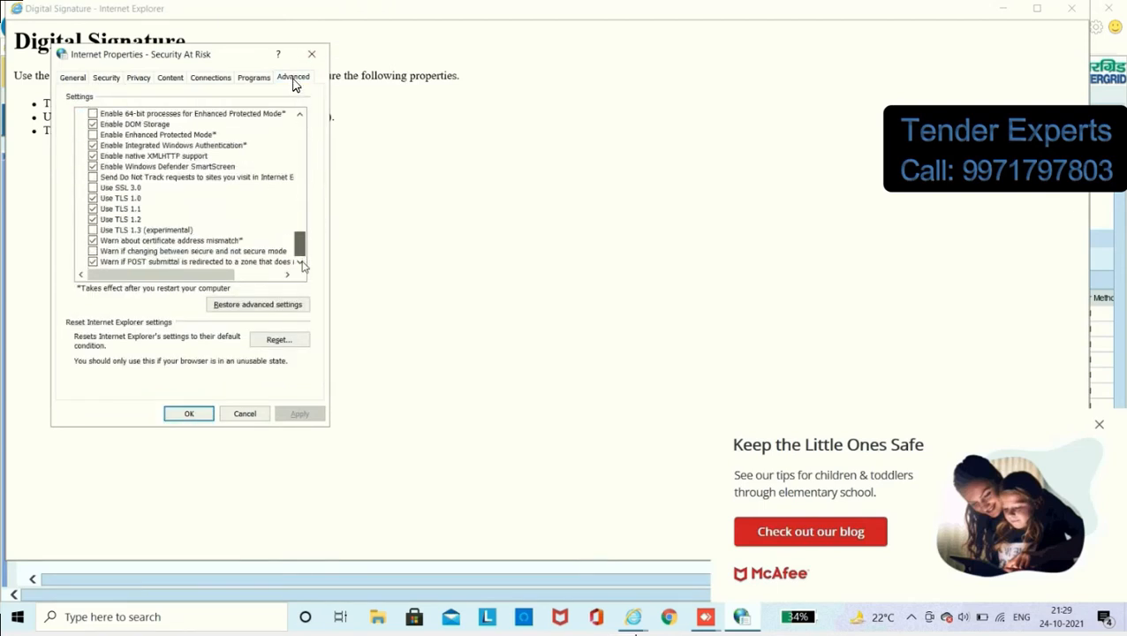
{"action": "left_click", "coordinate": [94, 187]}
{"action": "left_click", "coordinate": [93, 230]}
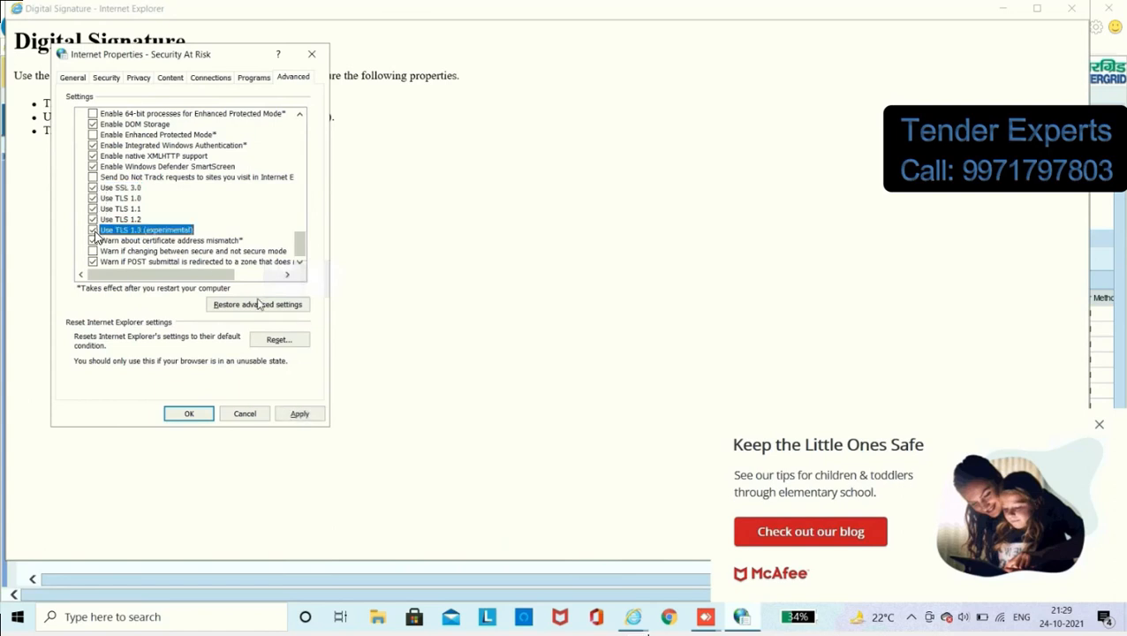
{"action": "left_click", "coordinate": [300, 414]}
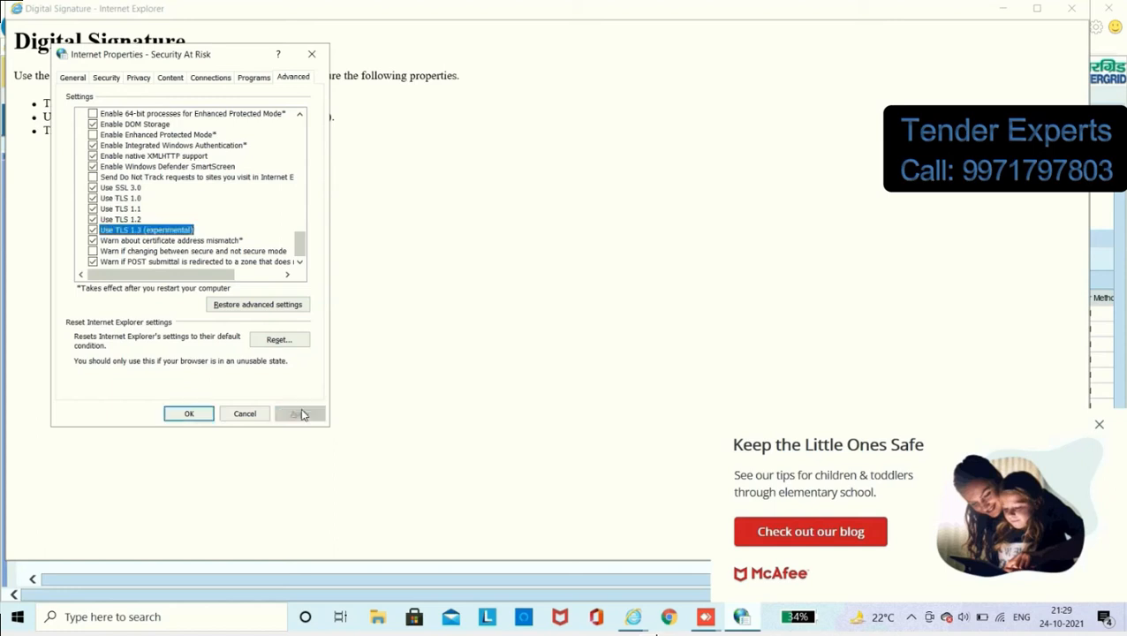
{"action": "left_click", "coordinate": [193, 417]}
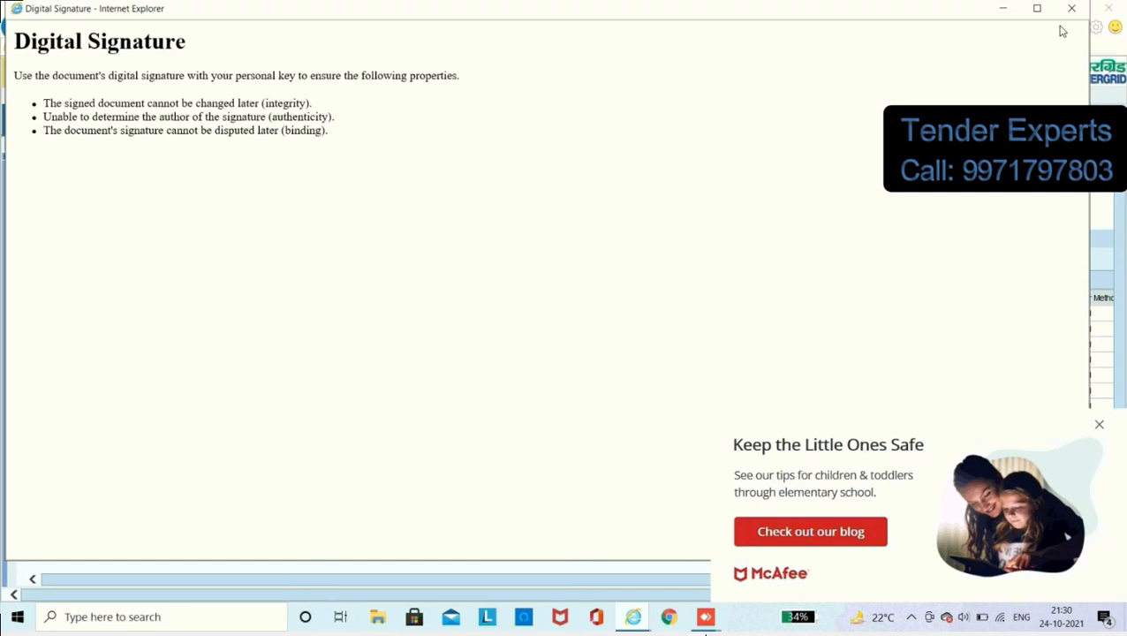
Step: Close the Digital Signature window and log off from the PRANIT portal, dismissing the McAfee advert
{"action": "left_click", "coordinate": [1099, 426]}
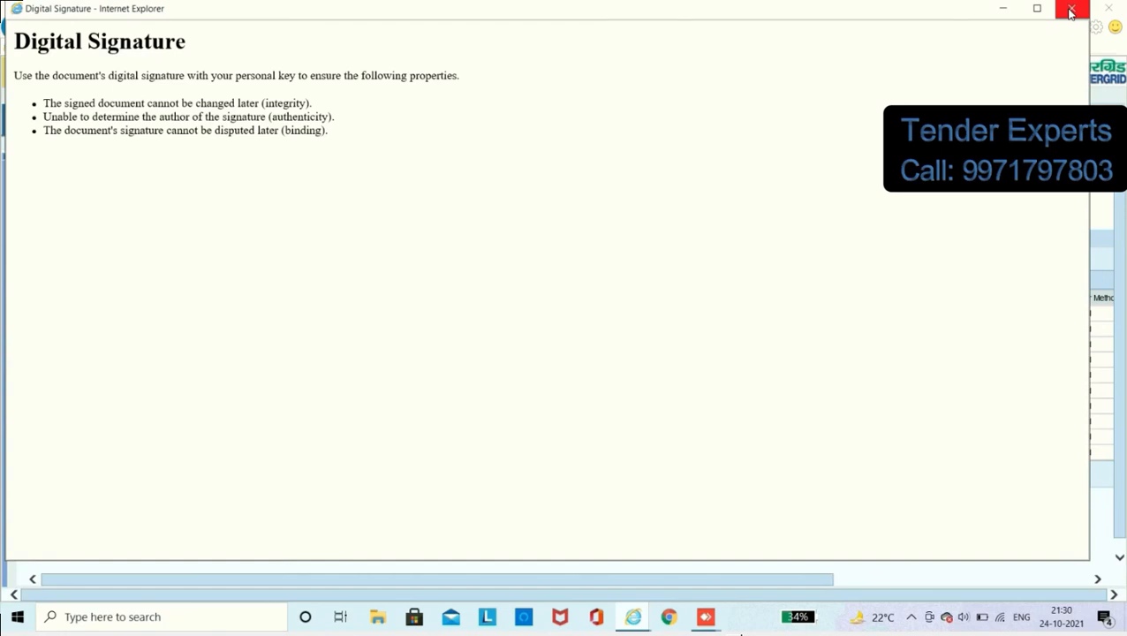
{"action": "left_click", "coordinate": [1071, 10]}
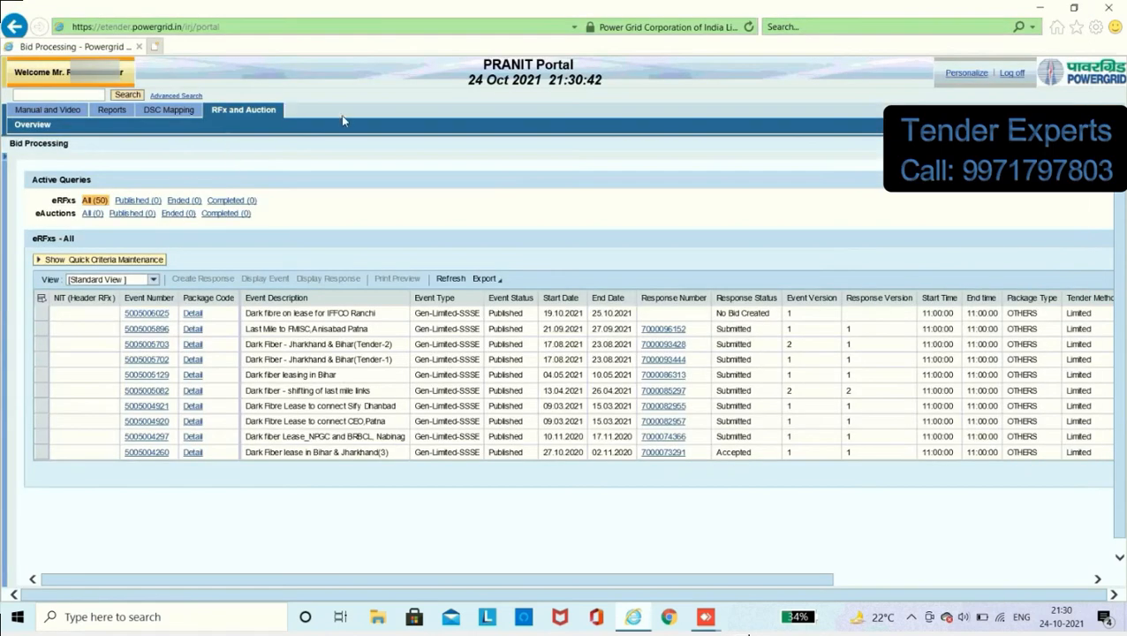
{"action": "left_click", "coordinate": [1012, 76]}
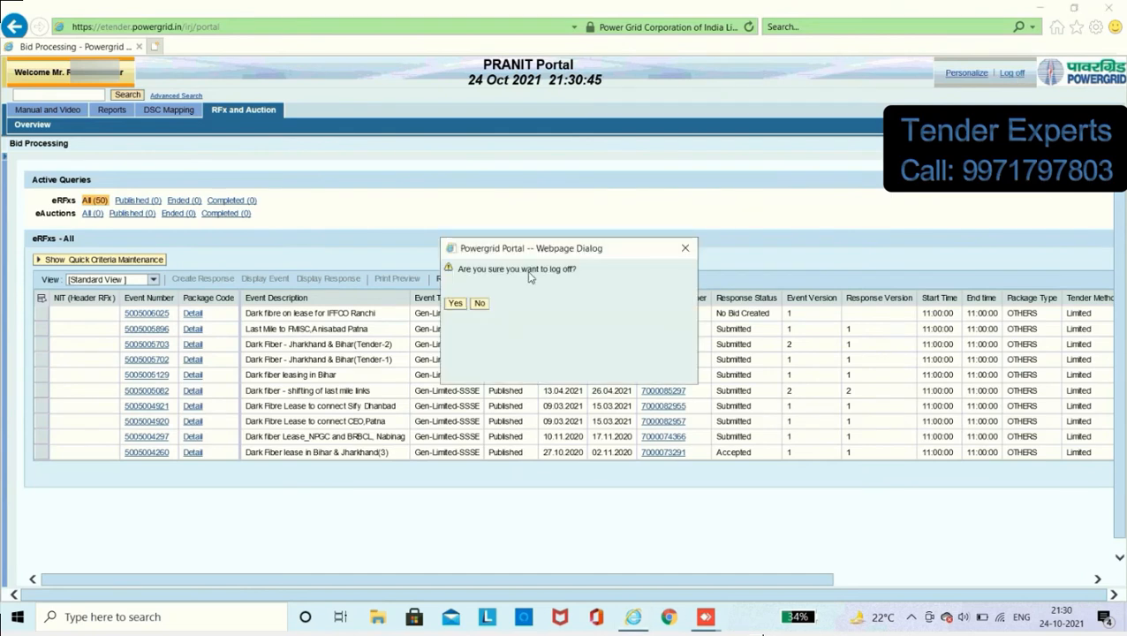
{"action": "left_click", "coordinate": [455, 304]}
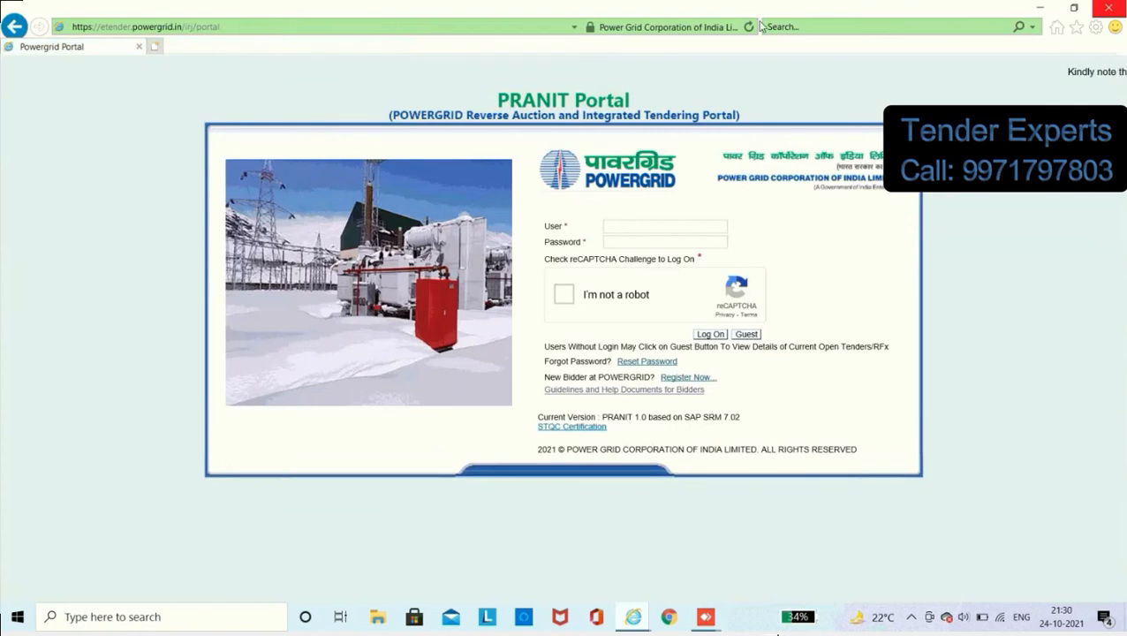
Step: Reopen etender.powergrid.in in a new browser session, dismiss the notices, and enter the user ID in the logon form
{"action": "left_click", "coordinate": [639, 229]}
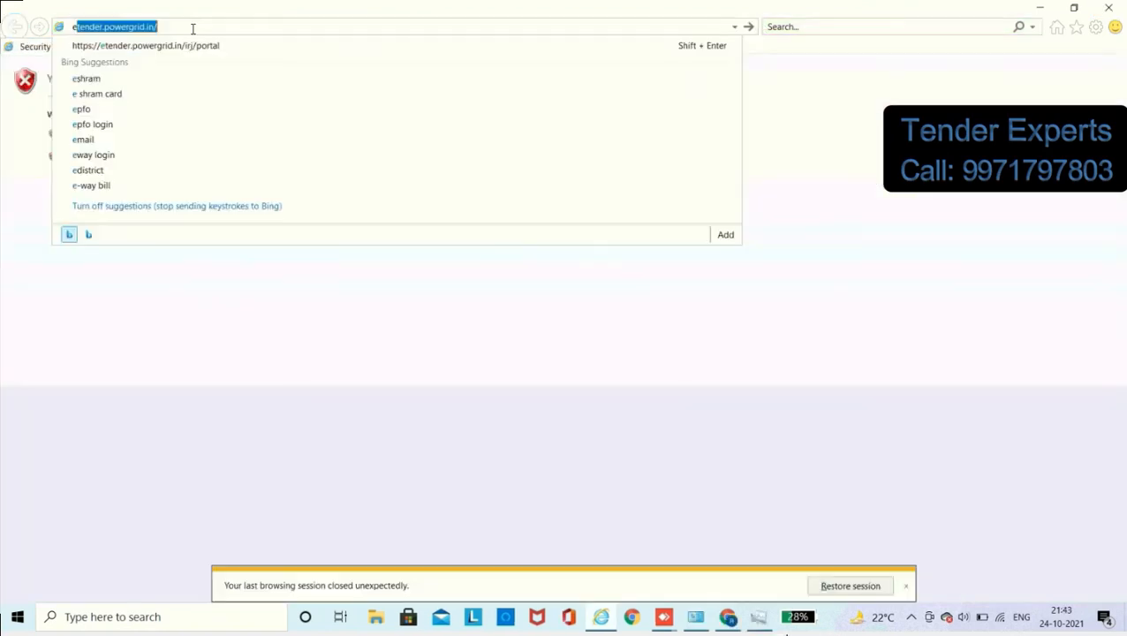
{"action": "key", "text": "Return"}
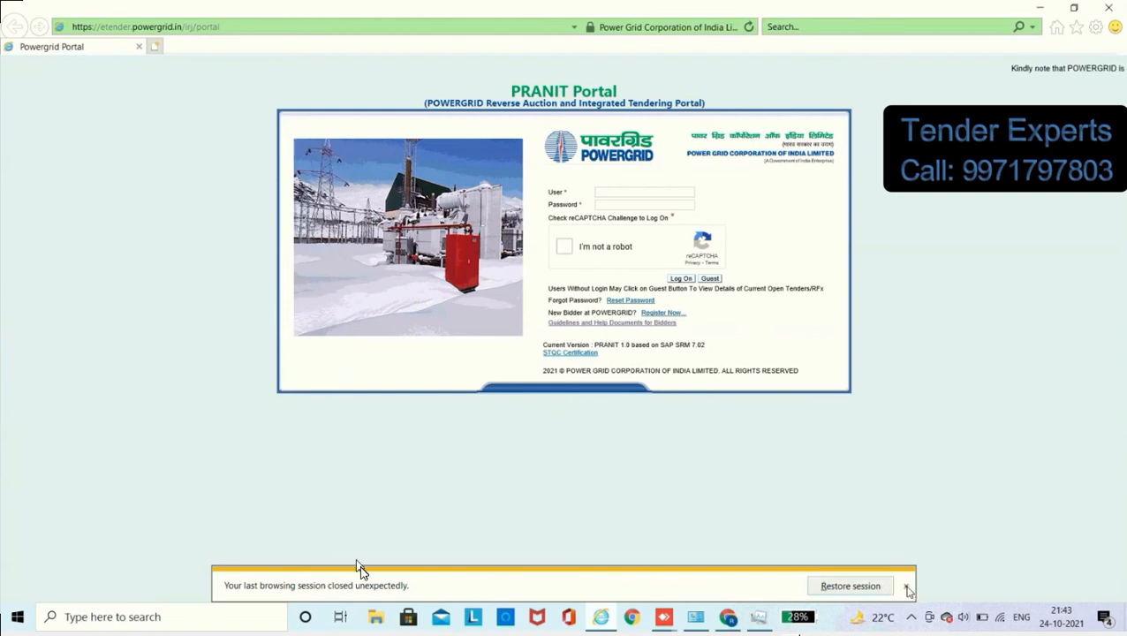
{"action": "left_click", "coordinate": [906, 587]}
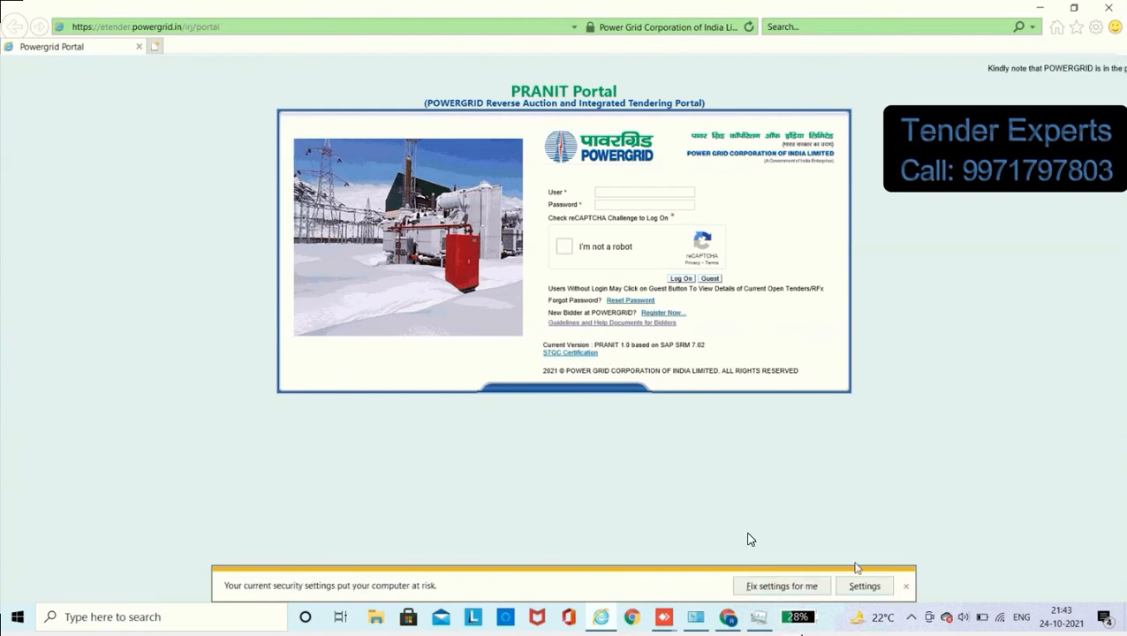
{"action": "left_click", "coordinate": [908, 586]}
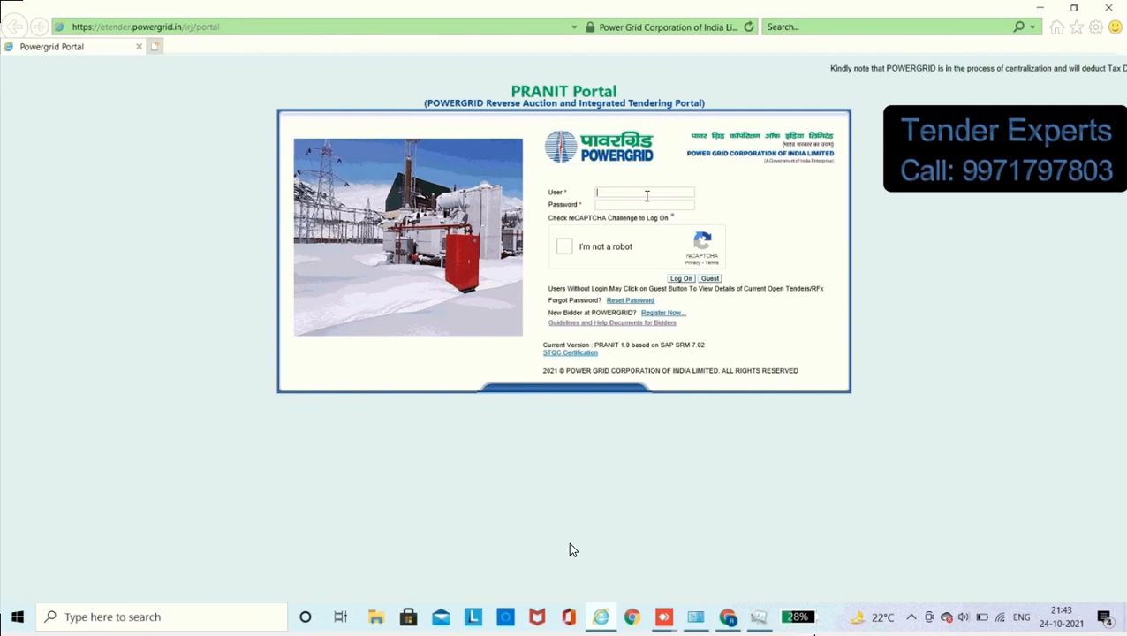
{"action": "left_click", "coordinate": [647, 195]}
{"action": "type", "text": "v"}
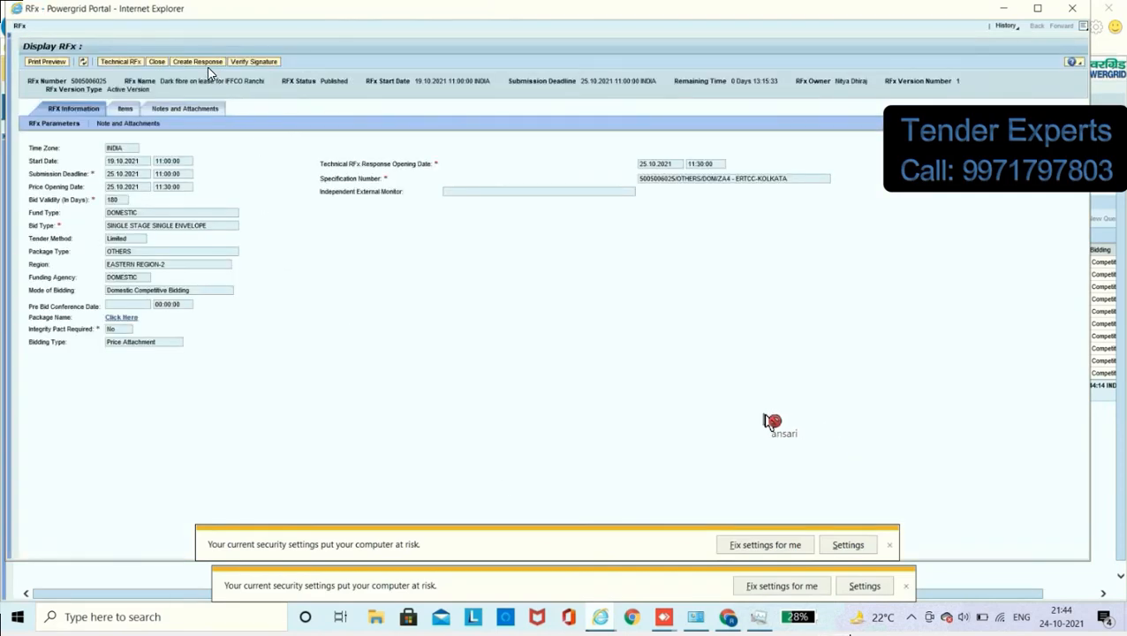
Step: Create a response for the RFx "Dark fibre on lease for IFFCO Ranchi" and dismiss the security notices
{"action": "left_click", "coordinate": [890, 546]}
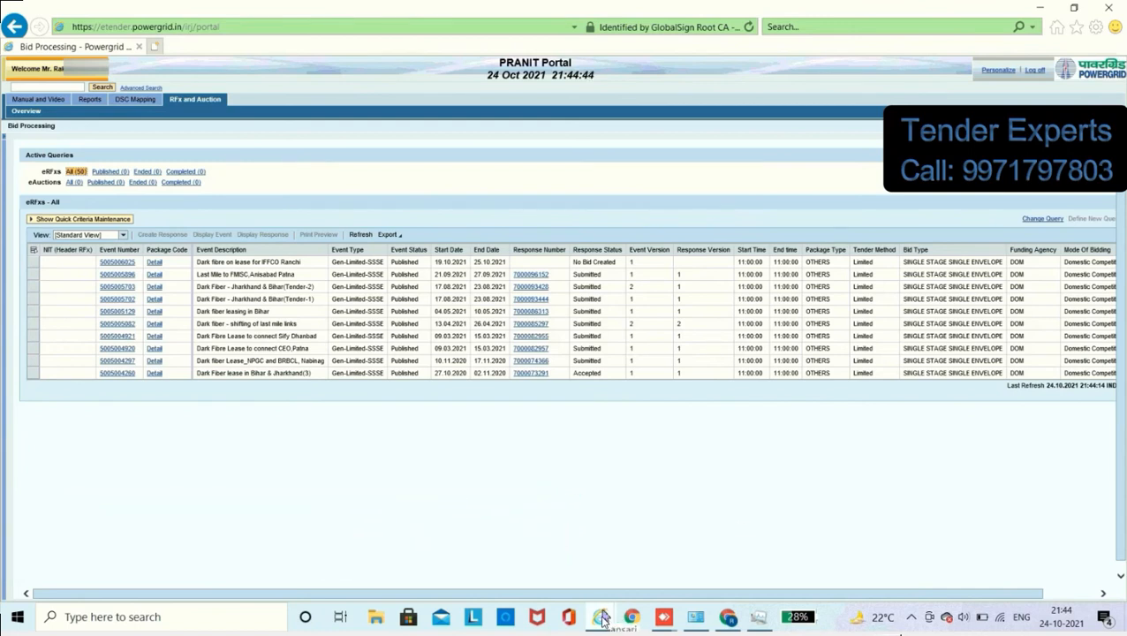
{"action": "mouse_move", "coordinate": [600, 617]}
{"action": "mouse_move", "coordinate": [687, 585]}
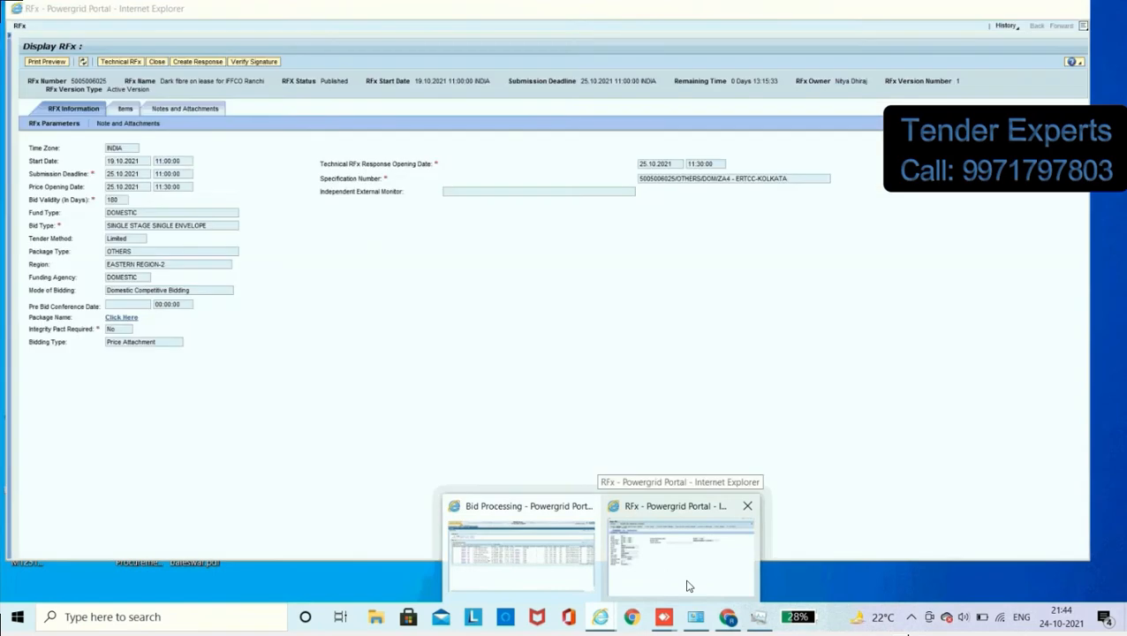
{"action": "left_click", "coordinate": [689, 586]}
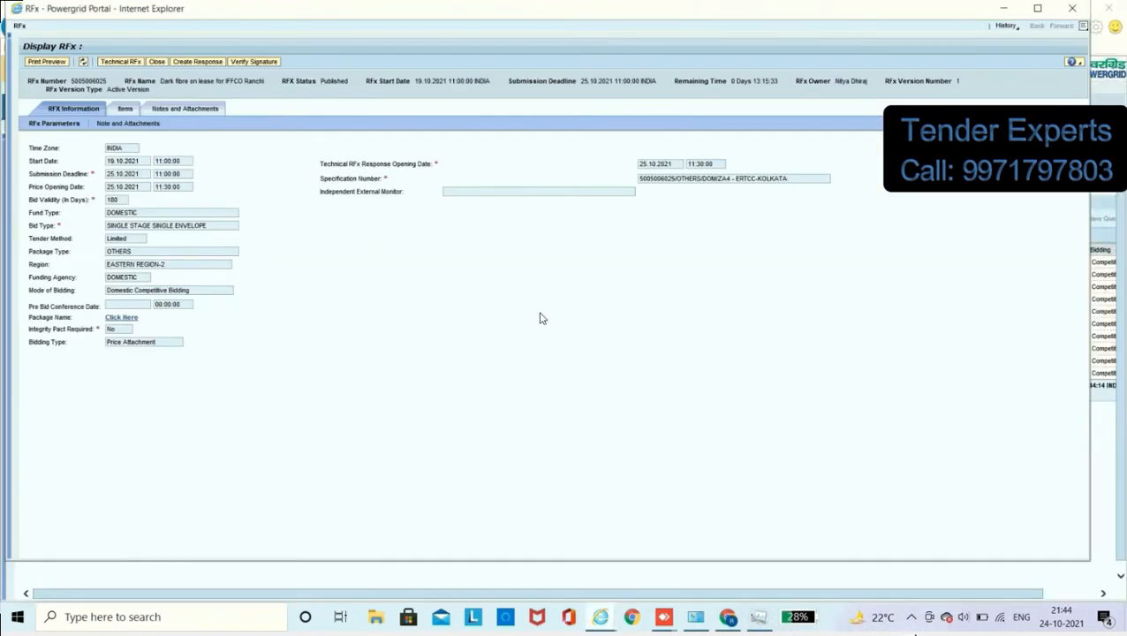
{"action": "left_click", "coordinate": [204, 64]}
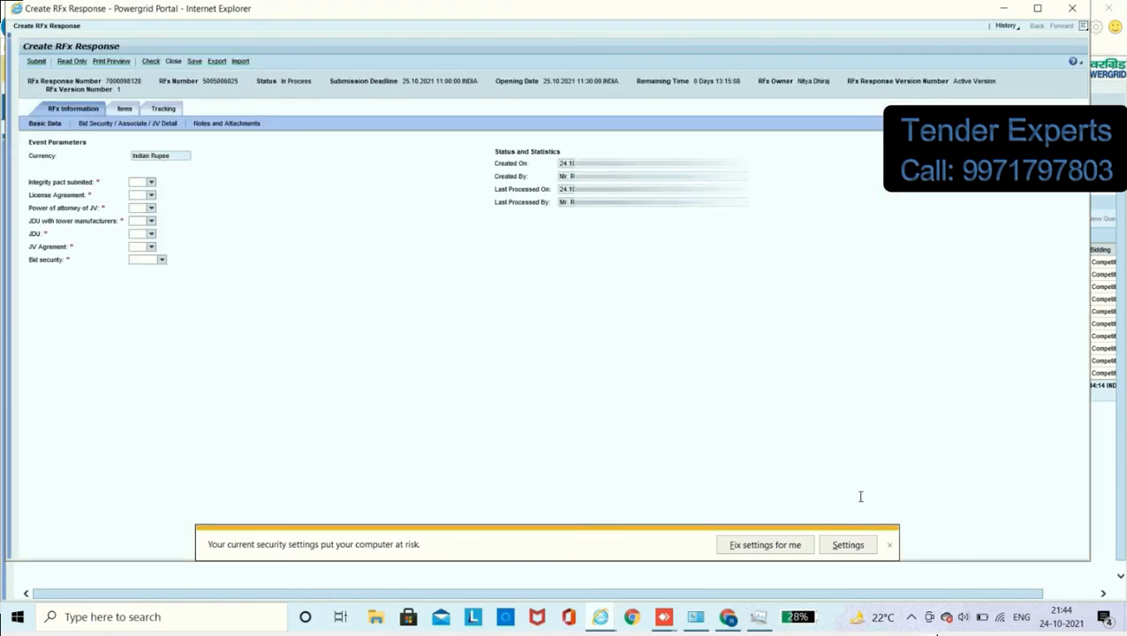
{"action": "left_click", "coordinate": [889, 544]}
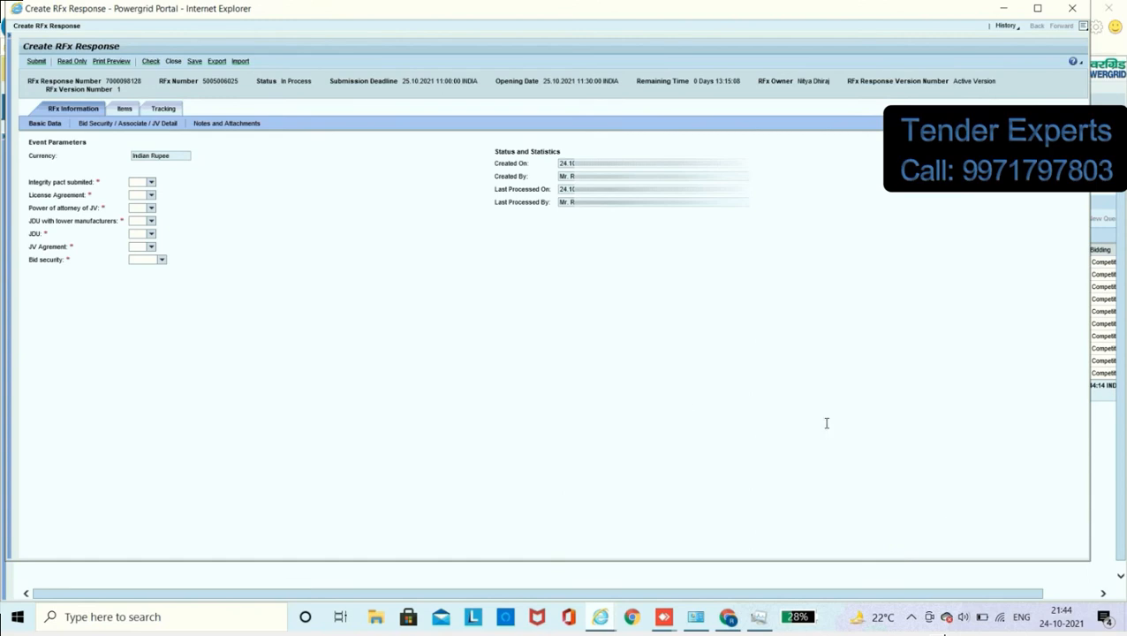
Step: Upload Price_schedule.xlsx as the price attachment and digitally sign it with the bidder's certificate, entering the user PIN
{"action": "left_click", "coordinate": [415, 298]}
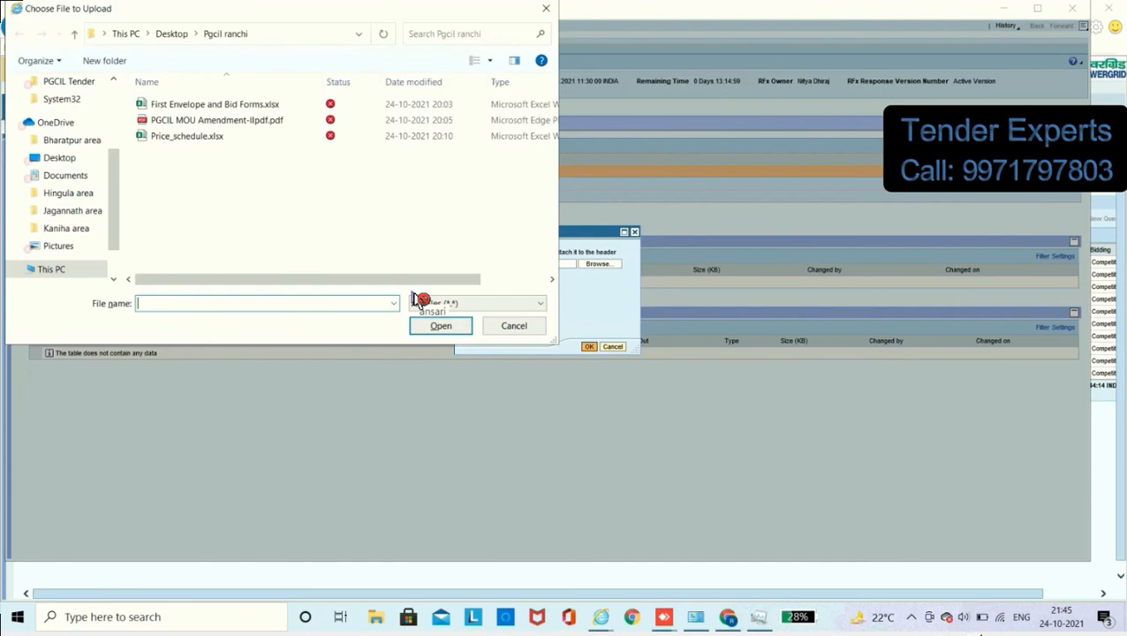
{"action": "double_click", "coordinate": [186, 136]}
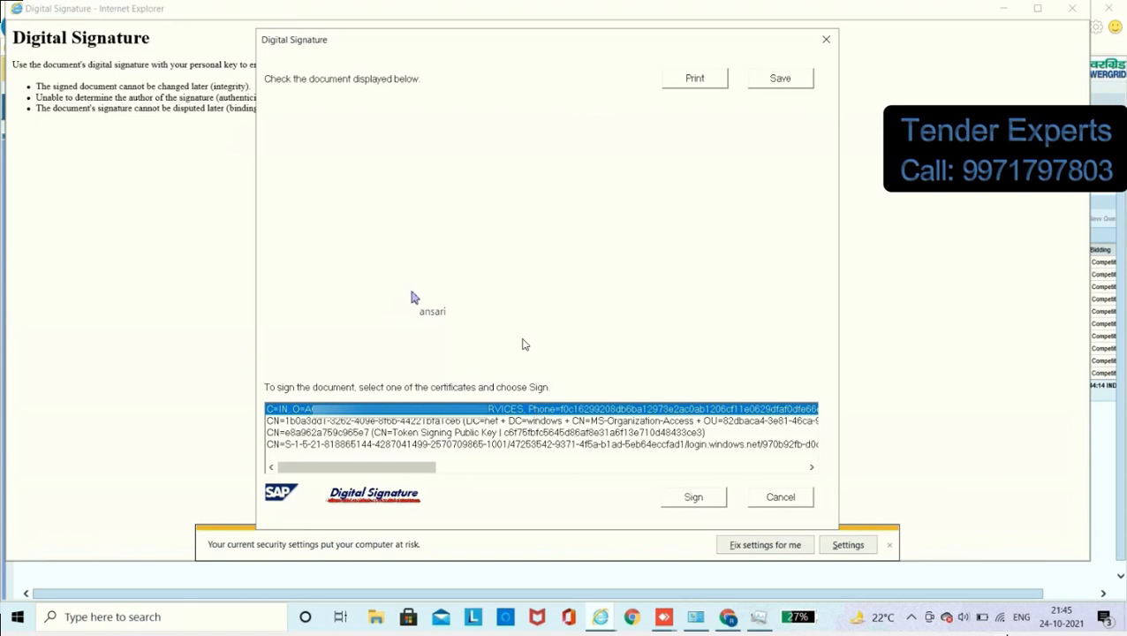
{"action": "left_click", "coordinate": [692, 498]}
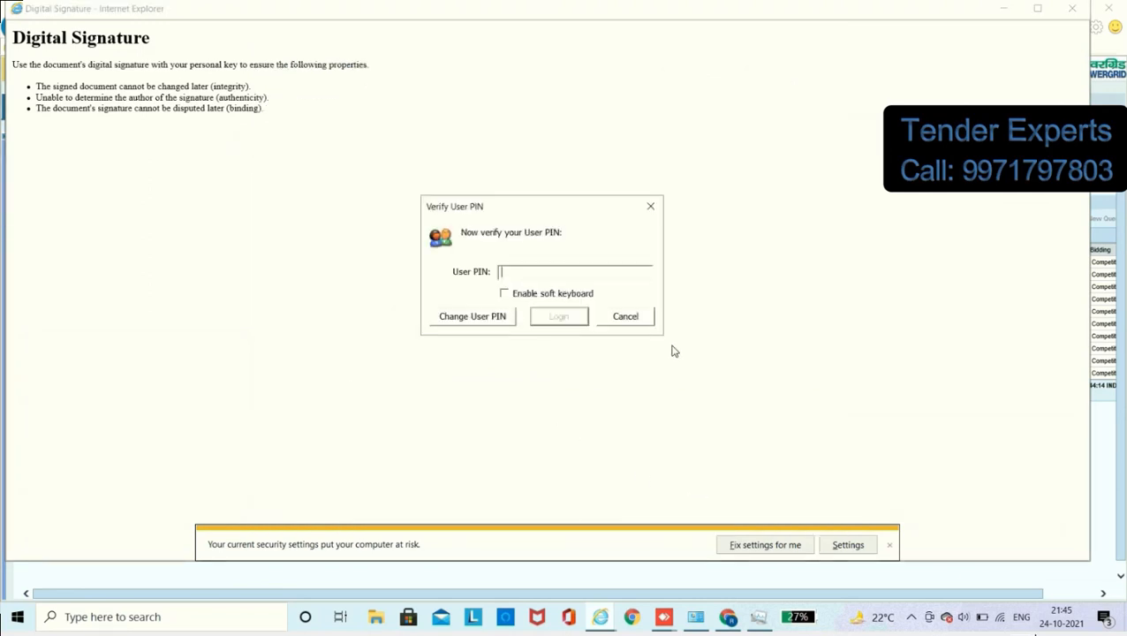
{"action": "type", "text": "**********"}
{"action": "left_click", "coordinate": [736, 387]}
{"action": "key", "text": "Return"}
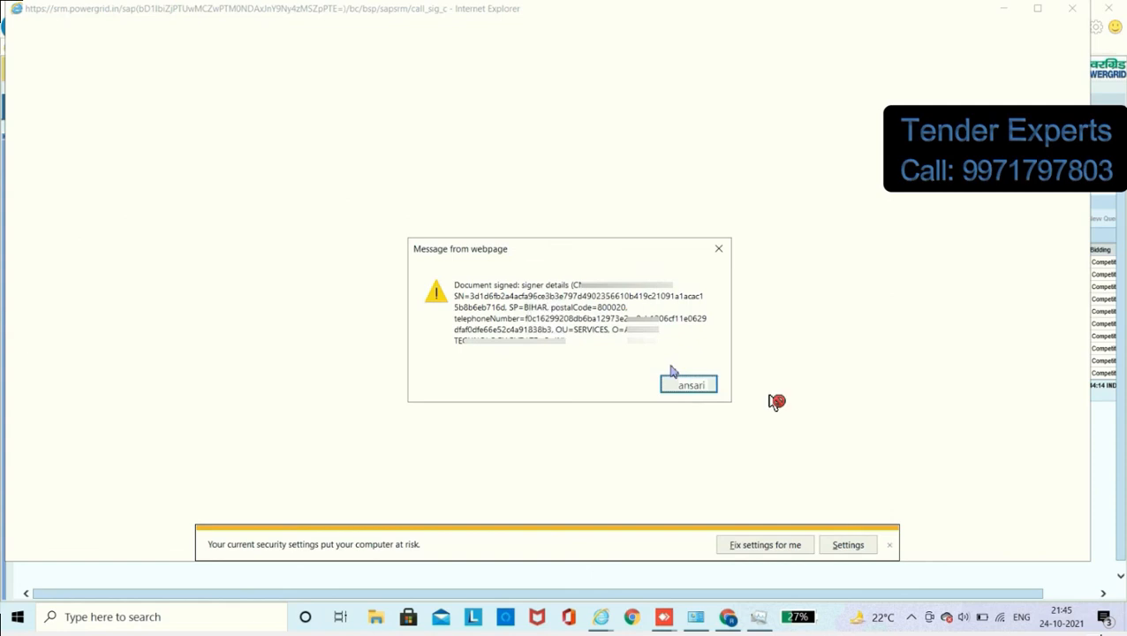
{"action": "key", "text": "Return"}
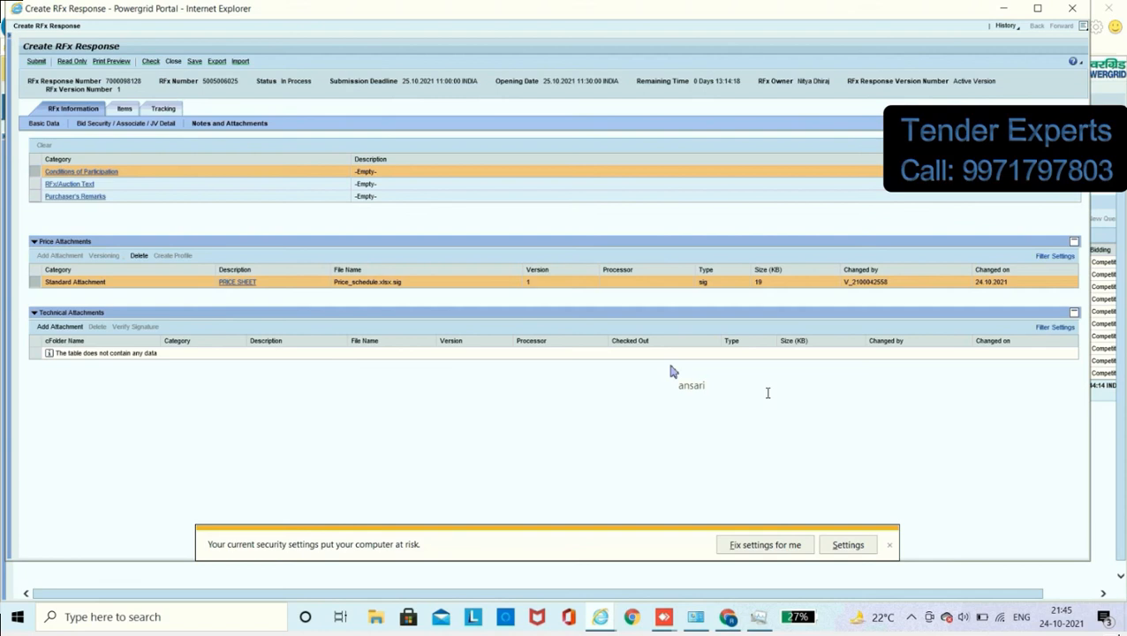
Step: Run the check on the RFx response to look for missing entries
{"action": "left_click", "coordinate": [776, 402]}
{"action": "left_click", "coordinate": [152, 61]}
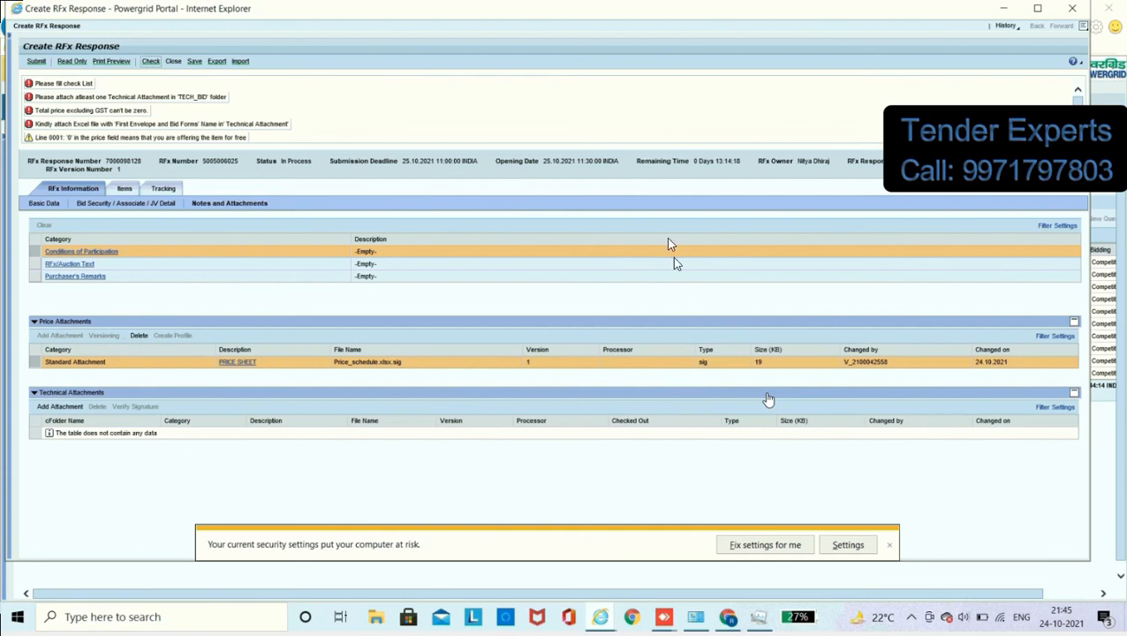
{"action": "left_click", "coordinate": [771, 400]}
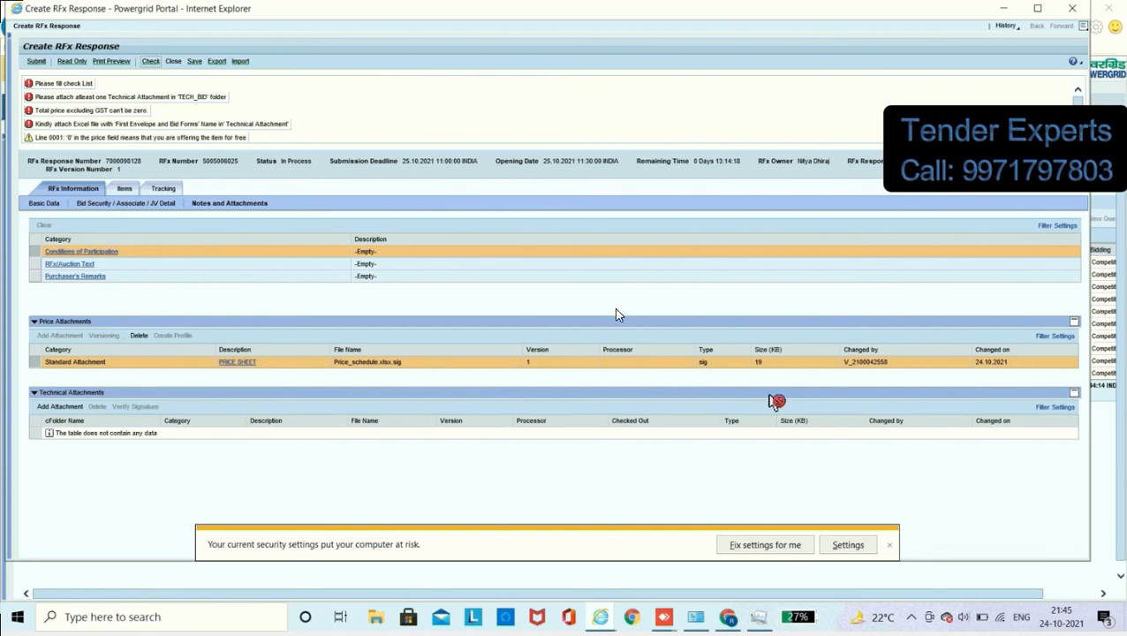